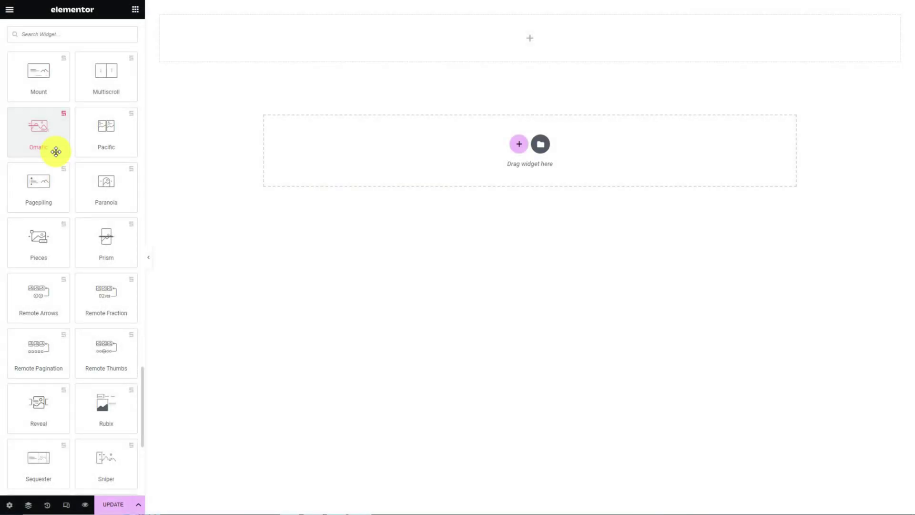
Drag the Omatic widget into the page's top section to add a three-slide slider
{"action": "left_click_drag", "start_coordinate": [55, 146], "coordinate": [556, 44]}
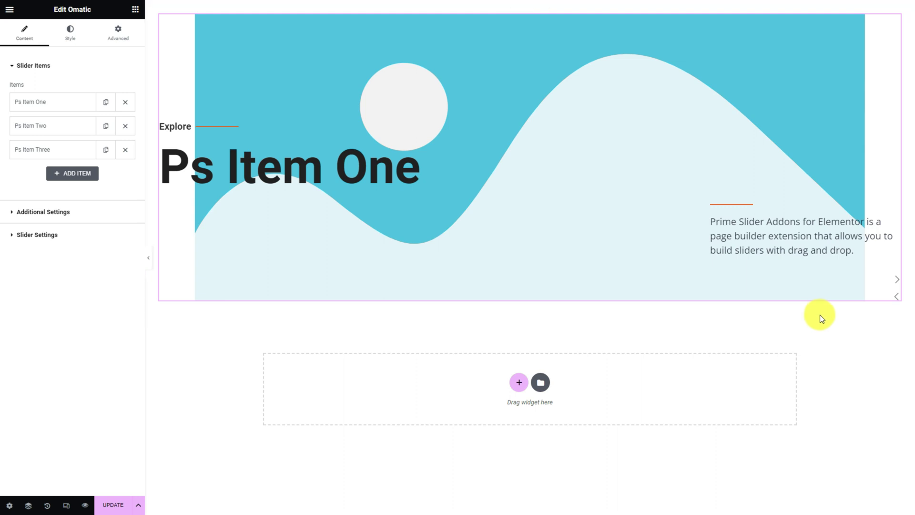
{"action": "left_click", "coordinate": [895, 279]}
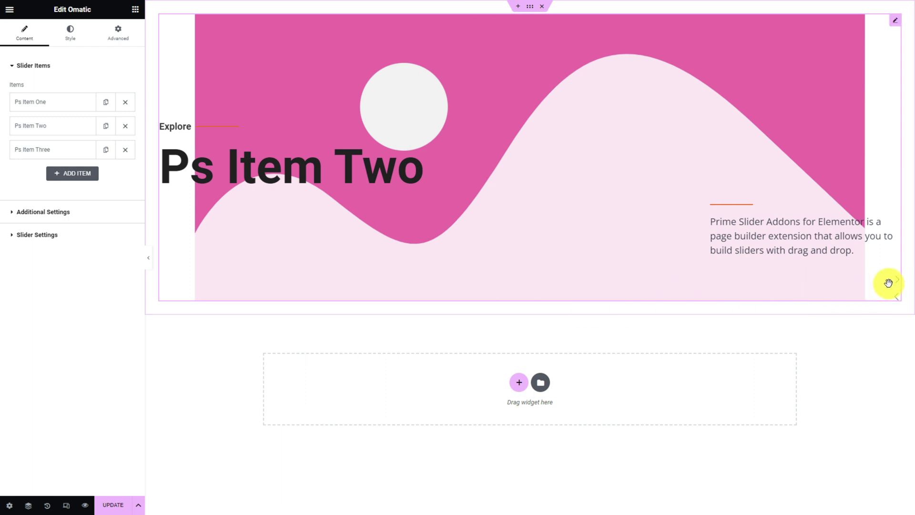
{"action": "left_click", "coordinate": [896, 279]}
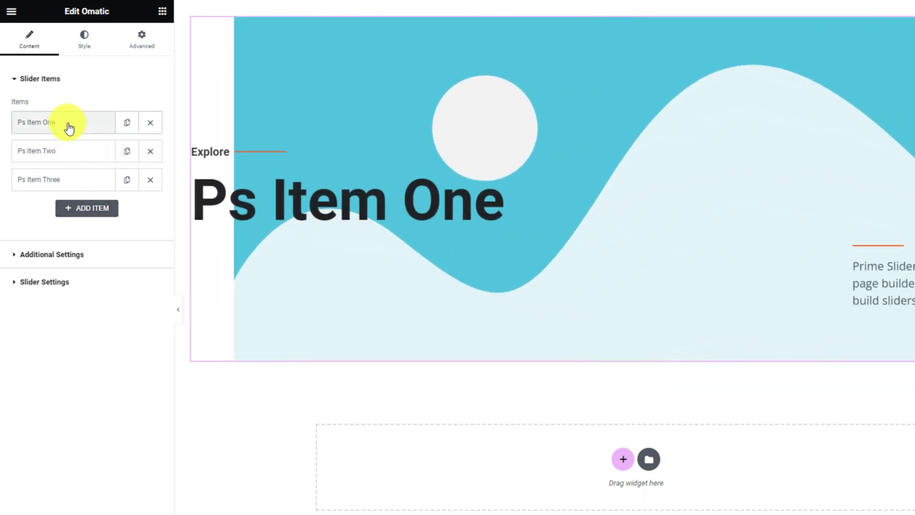
Turn slider autoplay off and replace Ps Item One's image with 4-1.jpg
{"action": "left_click", "coordinate": [71, 281]}
{"action": "left_click", "coordinate": [140, 161]}
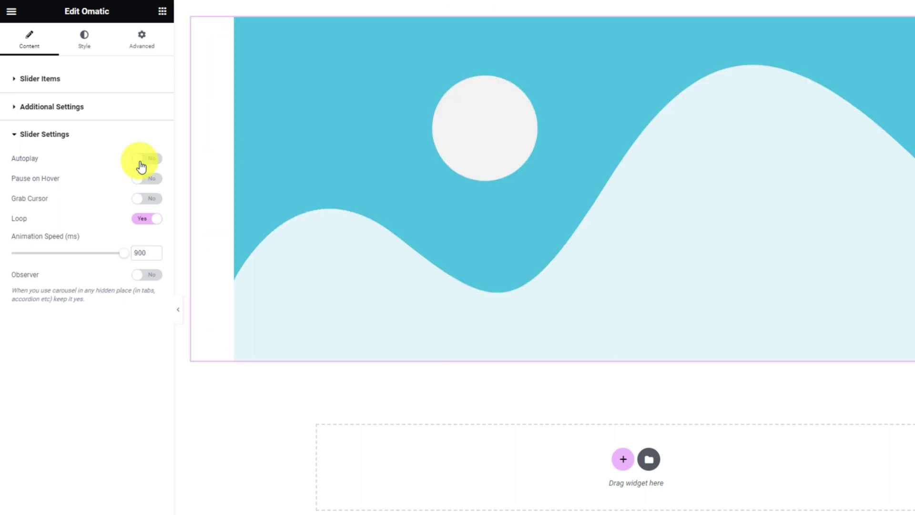
{"action": "left_click", "coordinate": [61, 80]}
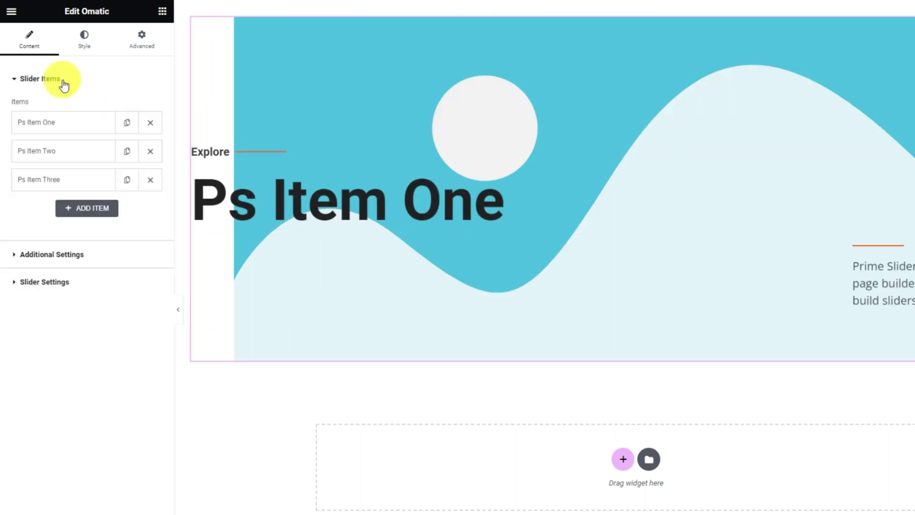
{"action": "left_click", "coordinate": [63, 124]}
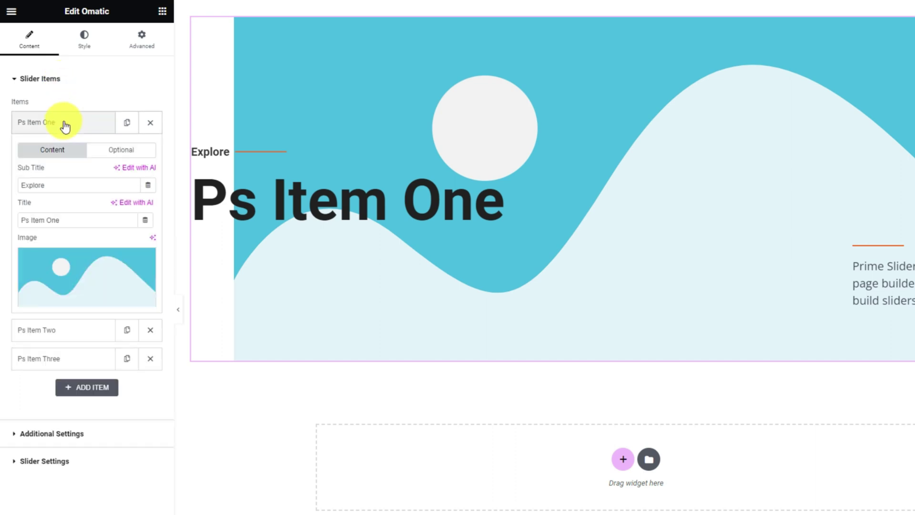
{"action": "left_click", "coordinate": [79, 273]}
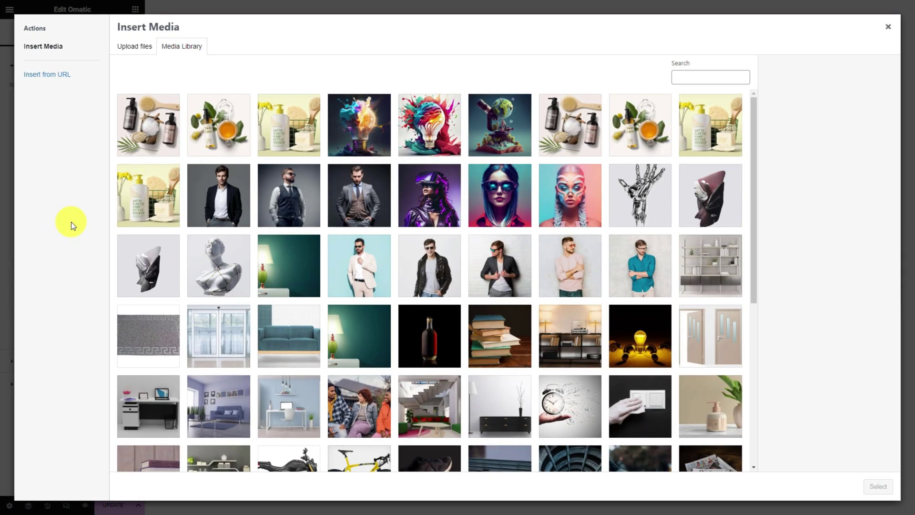
{"action": "left_click", "coordinate": [346, 150]}
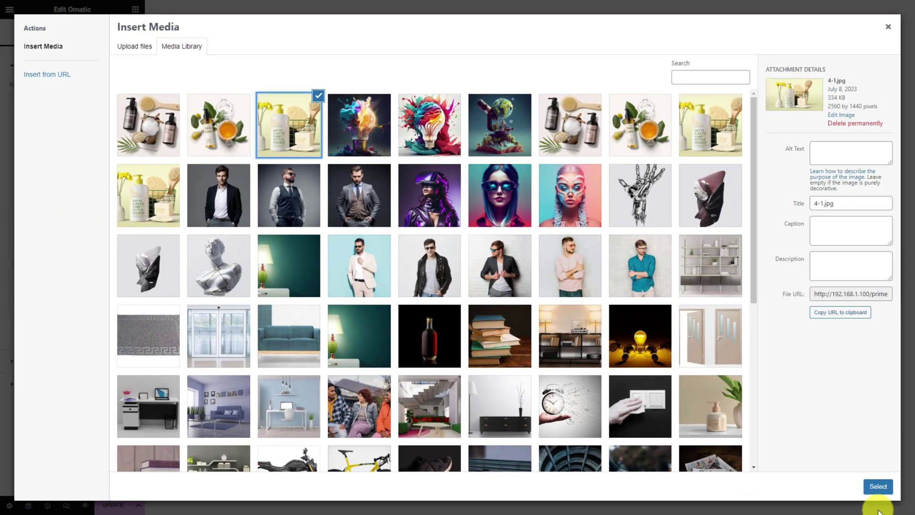
{"action": "left_click", "coordinate": [879, 486]}
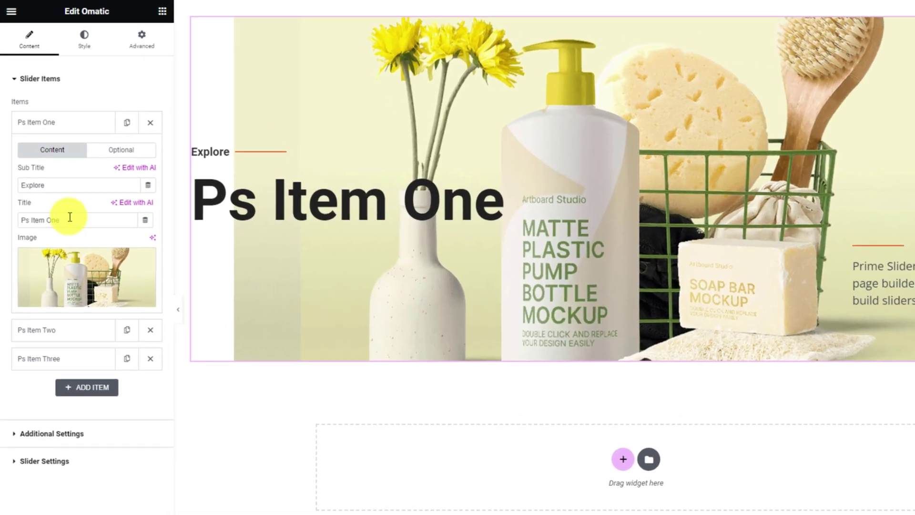
Paste a new title and the 'Self Care' subtitle into Ps Item One, then preview the next slides
{"action": "left_click_drag", "start_coordinate": [56, 183], "coordinate": [6, 187]}
{"action": "type", "text": "Karen Maclee"}
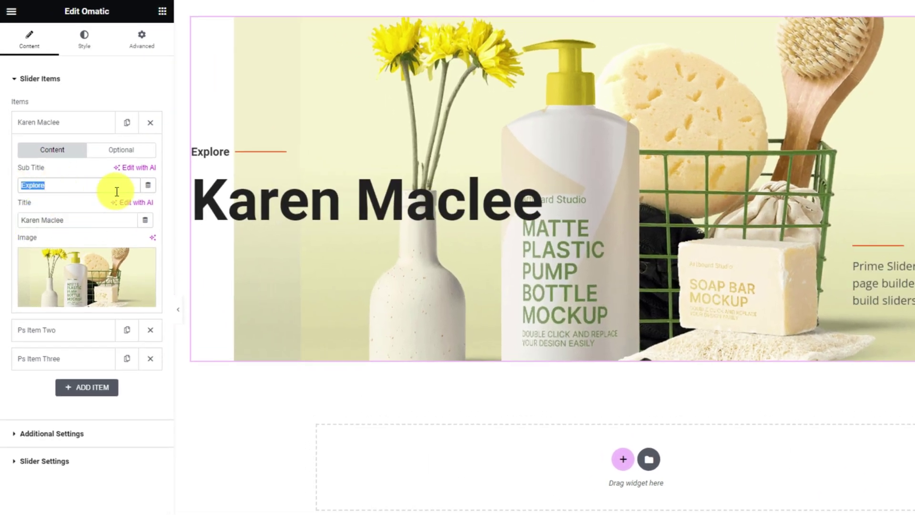
{"action": "type", "text": "Self Care"}
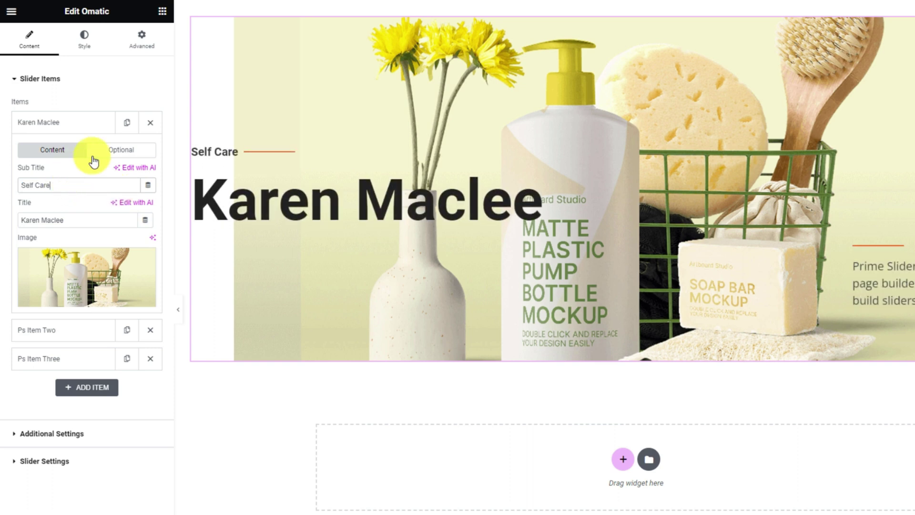
{"action": "left_click", "coordinate": [122, 149]}
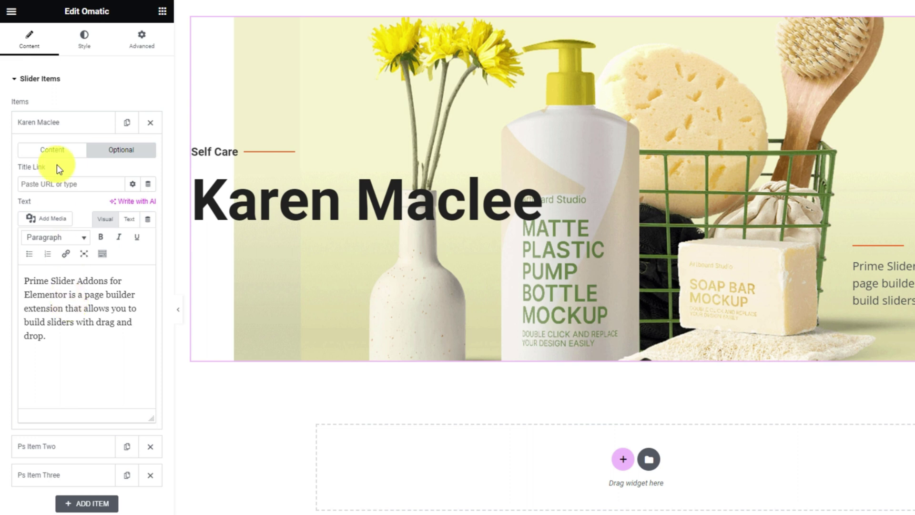
{"action": "left_click", "coordinate": [54, 149]}
{"action": "left_click", "coordinate": [46, 122]}
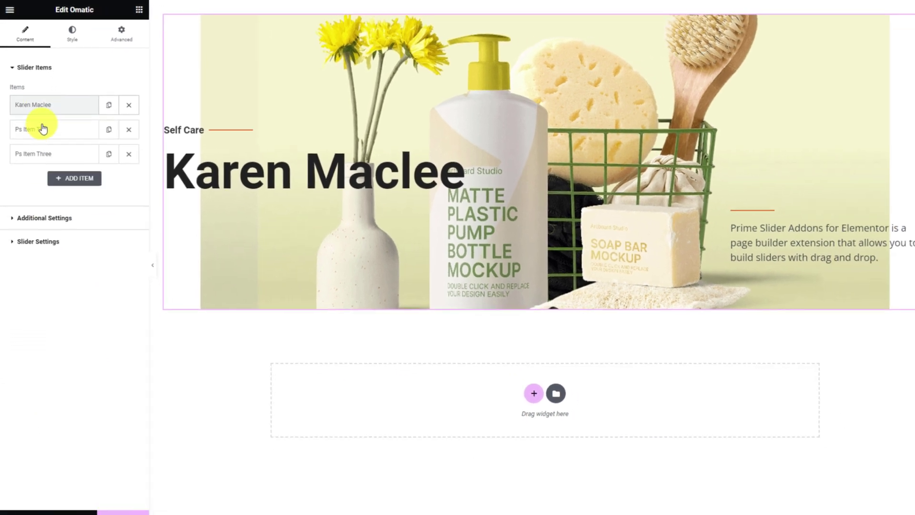
{"action": "left_click", "coordinate": [895, 282]}
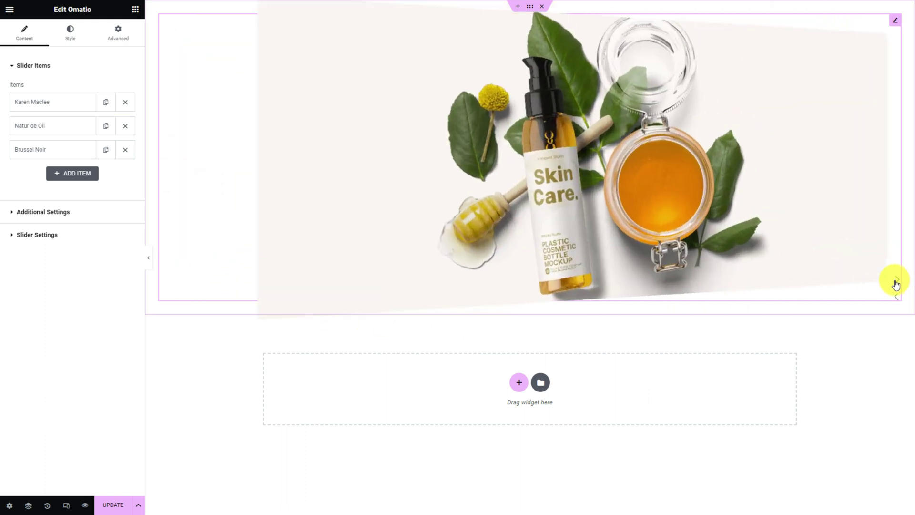
{"action": "left_click", "coordinate": [895, 282]}
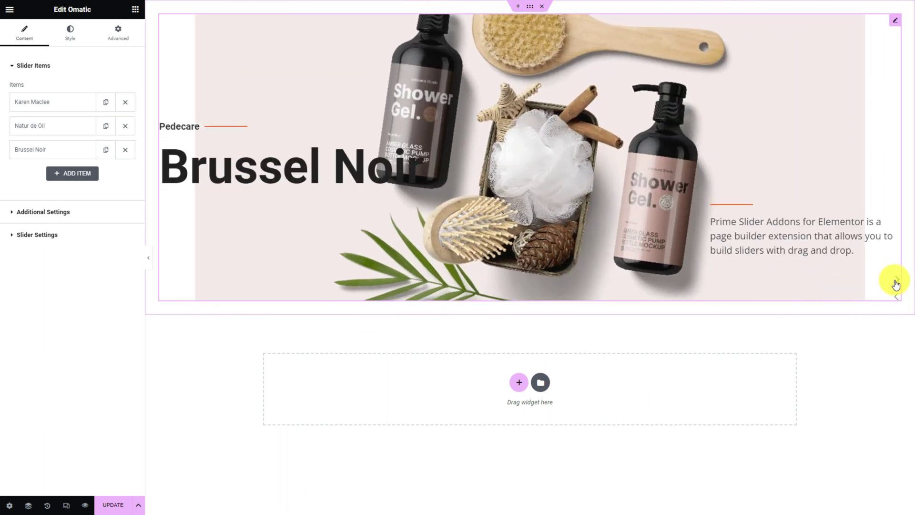
{"action": "left_click", "coordinate": [80, 215]}
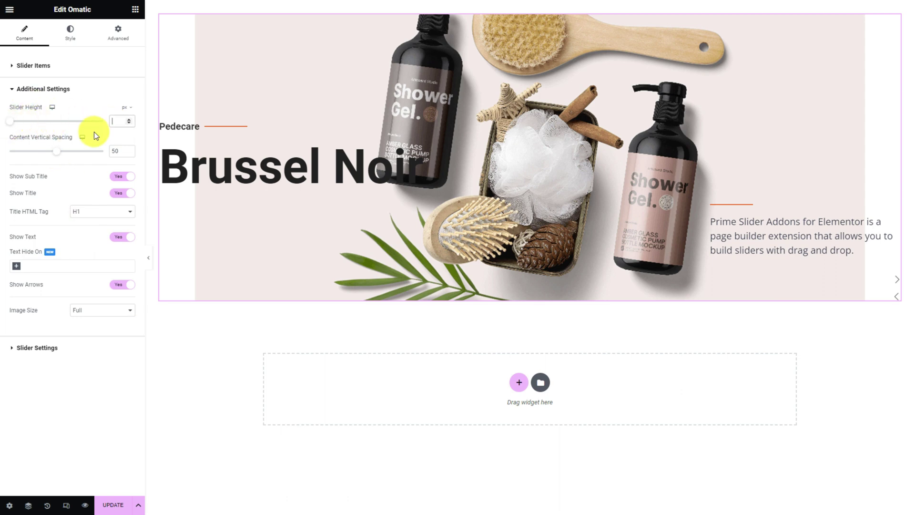
Set Slider Height to 903 px and Content Vertical Spacing to 41
{"action": "left_click_drag", "start_coordinate": [12, 122], "coordinate": [85, 127]}
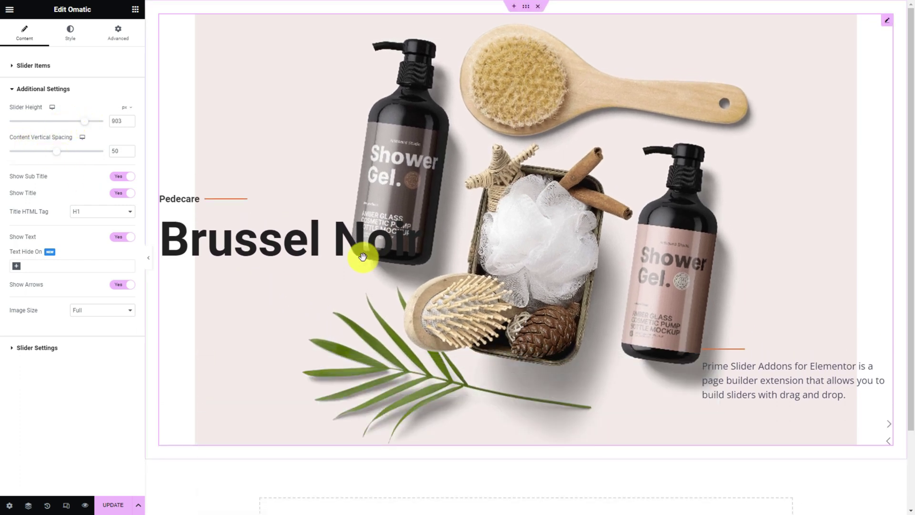
{"action": "mouse_move", "coordinate": [60, 156]}
{"action": "left_mouse_down"}
{"action": "mouse_move", "coordinate": [18, 153]}
{"action": "mouse_move", "coordinate": [116, 207]}
{"action": "mouse_move", "coordinate": [42, 155]}
{"action": "mouse_move", "coordinate": [50, 161]}
{"action": "left_mouse_up"}
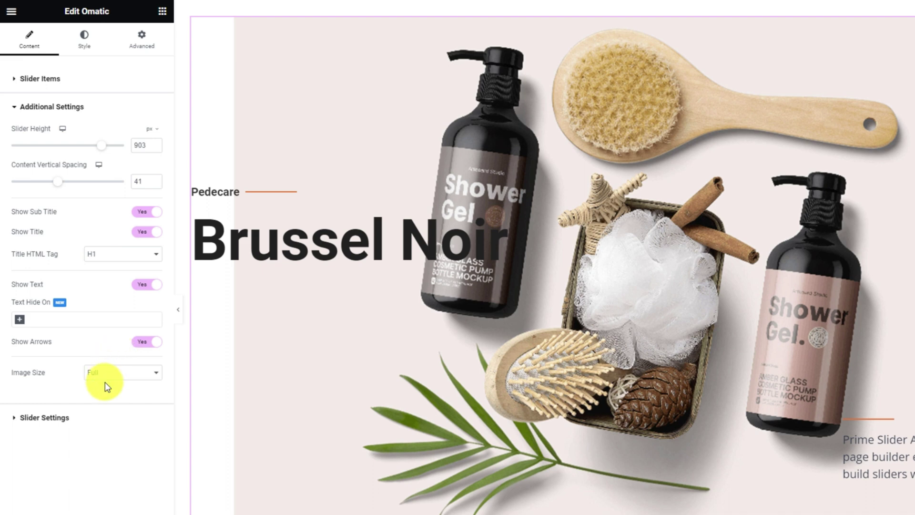
{"action": "left_click", "coordinate": [89, 419]}
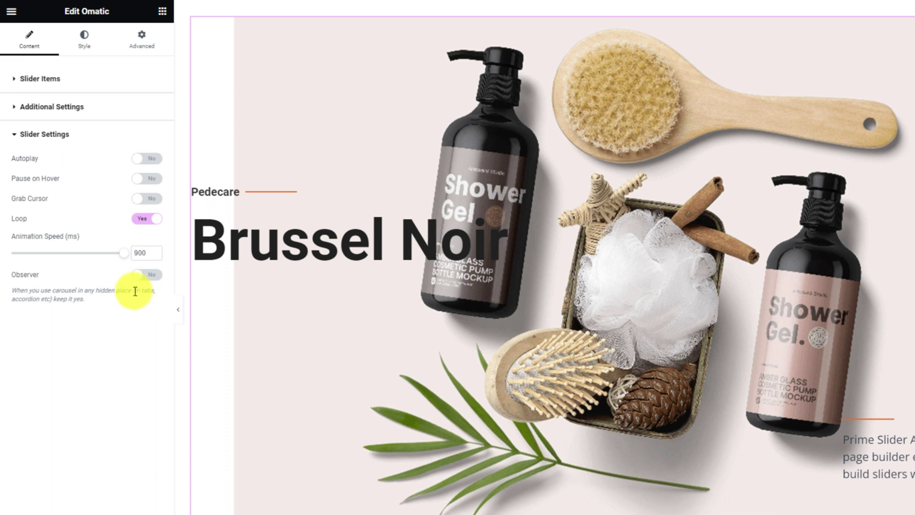
Style the slide image with a Background overlay and 0 margins on all sides
{"action": "left_click", "coordinate": [83, 52]}
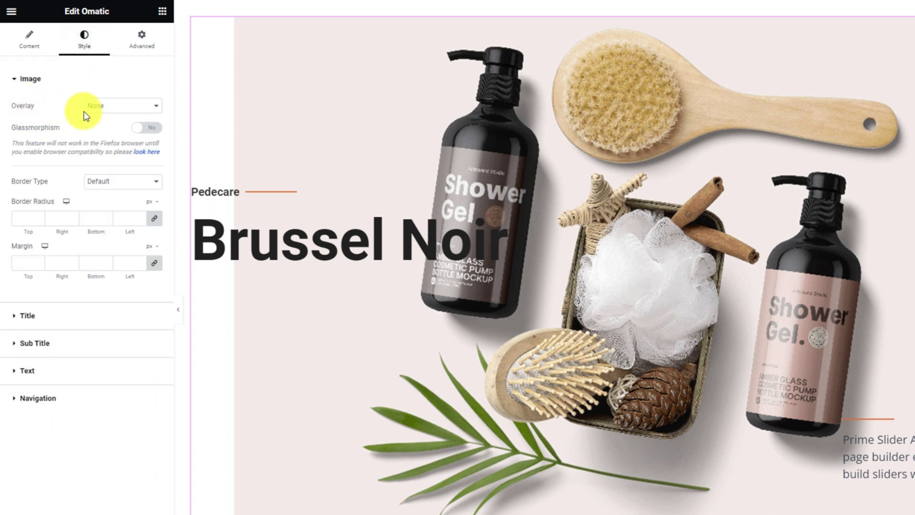
{"action": "left_click", "coordinate": [112, 106]}
{"action": "left_click", "coordinate": [116, 129]}
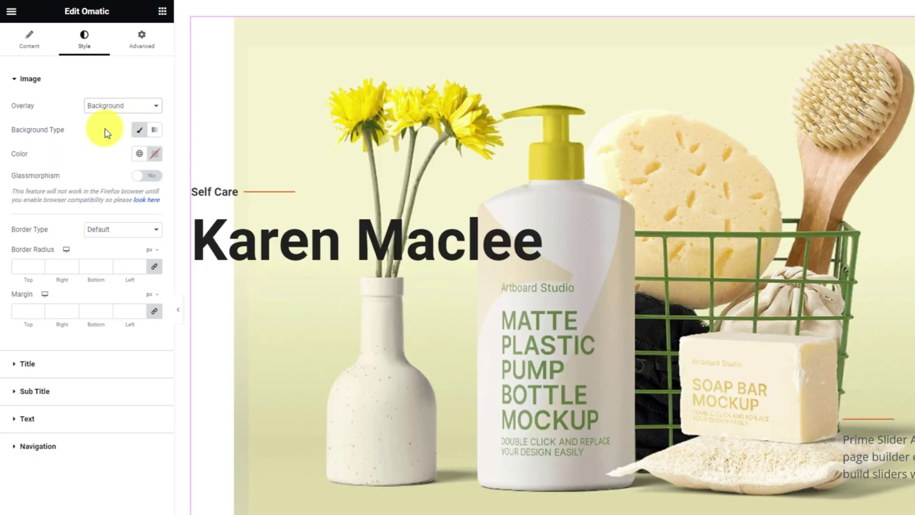
{"action": "left_click", "coordinate": [155, 313]}
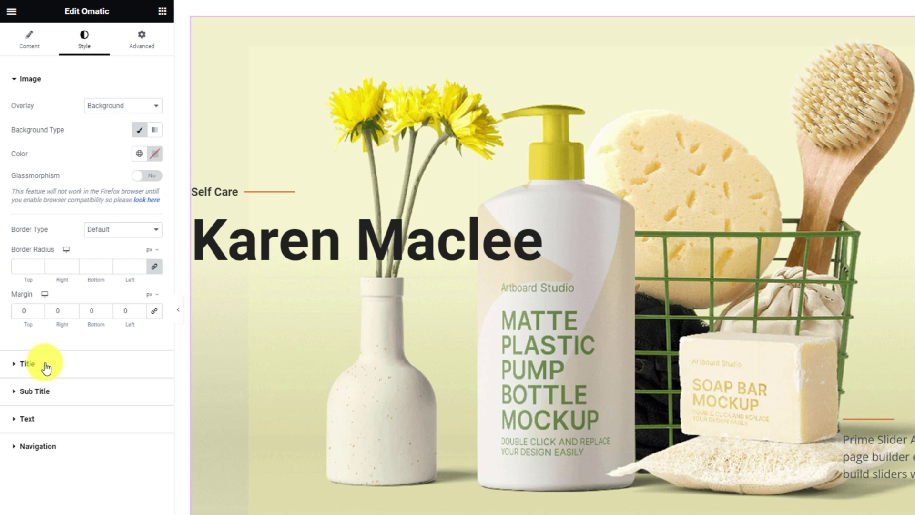
{"action": "left_click", "coordinate": [99, 370]}
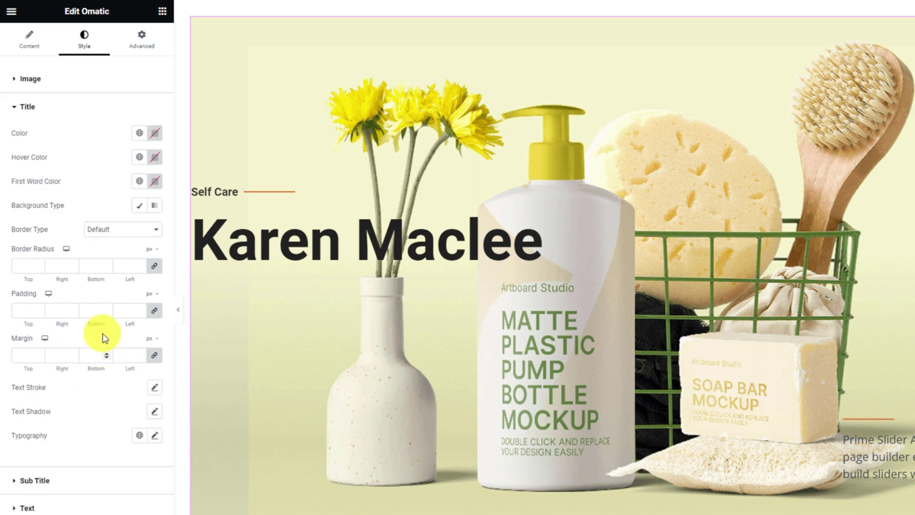
Make the title text white on a solid orange background
{"action": "left_click", "coordinate": [155, 139]}
{"action": "left_click", "coordinate": [129, 198]}
{"action": "left_click", "coordinate": [85, 133]}
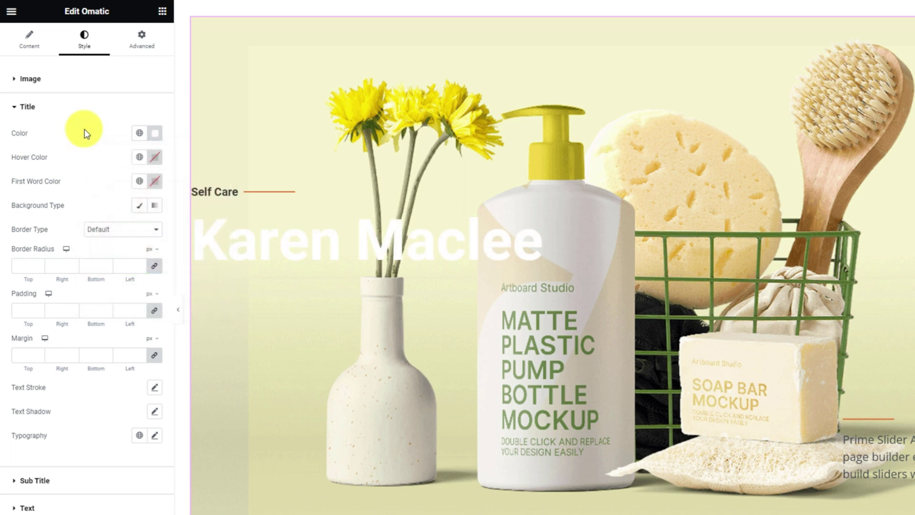
{"action": "left_click", "coordinate": [139, 205]}
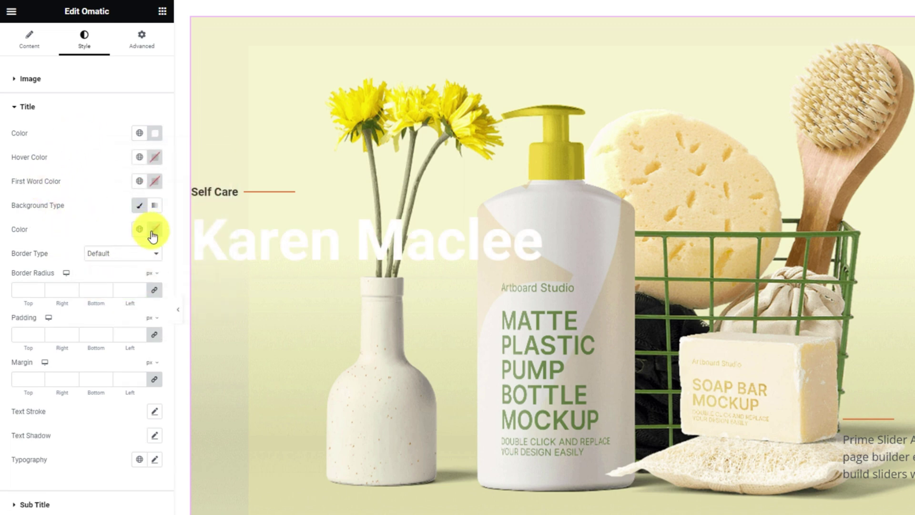
{"action": "left_click", "coordinate": [155, 228]}
{"action": "left_click", "coordinate": [134, 370]}
{"action": "left_click", "coordinate": [74, 219]}
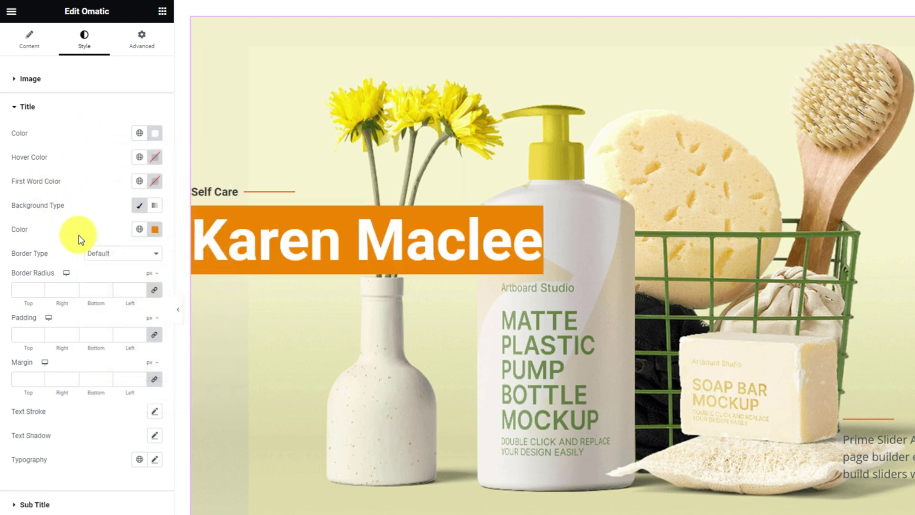
Give the title a solid white border with the left width set to 0
{"action": "left_click", "coordinate": [129, 257]}
{"action": "left_click", "coordinate": [108, 280]}
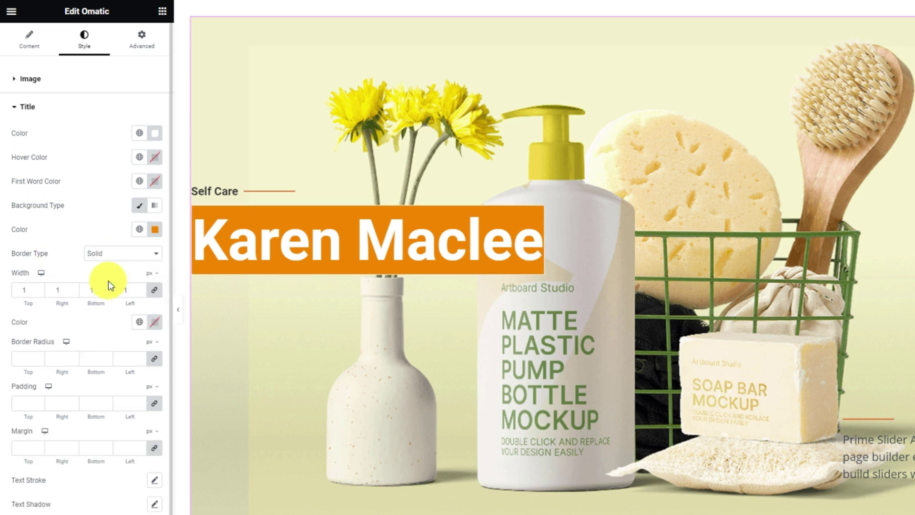
{"action": "left_click", "coordinate": [40, 291]}
{"action": "type", "text": "0"}
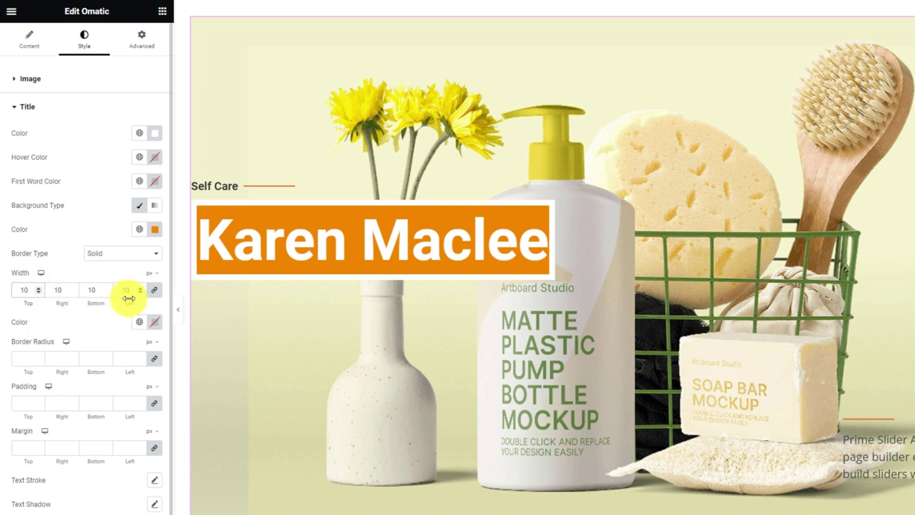
{"action": "left_click", "coordinate": [133, 289]}
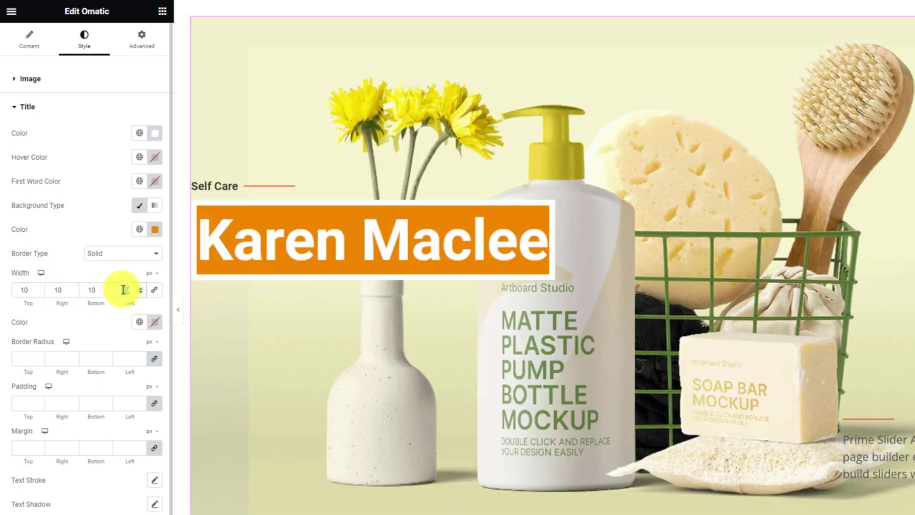
{"action": "type", "text": "0"}
{"action": "left_click", "coordinate": [155, 321]}
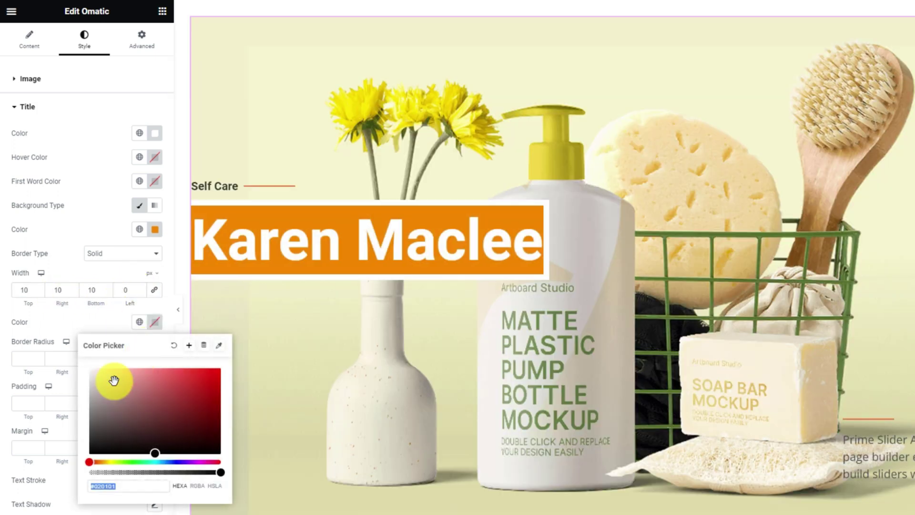
{"action": "left_click", "coordinate": [72, 333]}
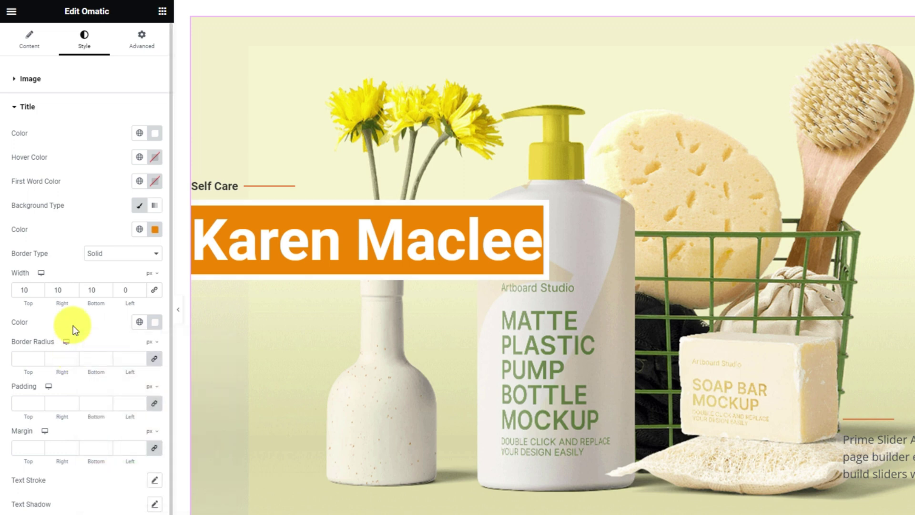
Set the title padding to 10/10/10/0 and its margin to 0
{"action": "left_click", "coordinate": [32, 406]}
{"action": "type", "text": "10"}
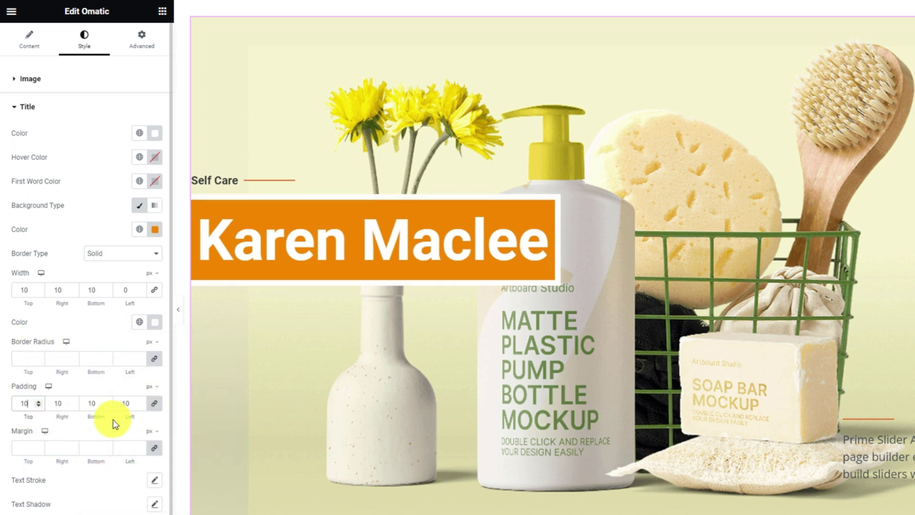
{"action": "left_click", "coordinate": [153, 404]}
{"action": "type", "text": "0"}
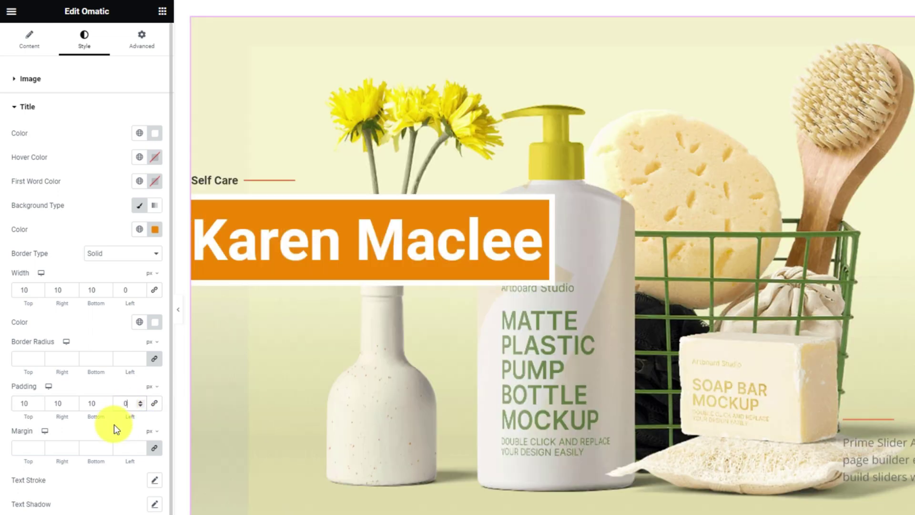
{"action": "left_click", "coordinate": [42, 449]}
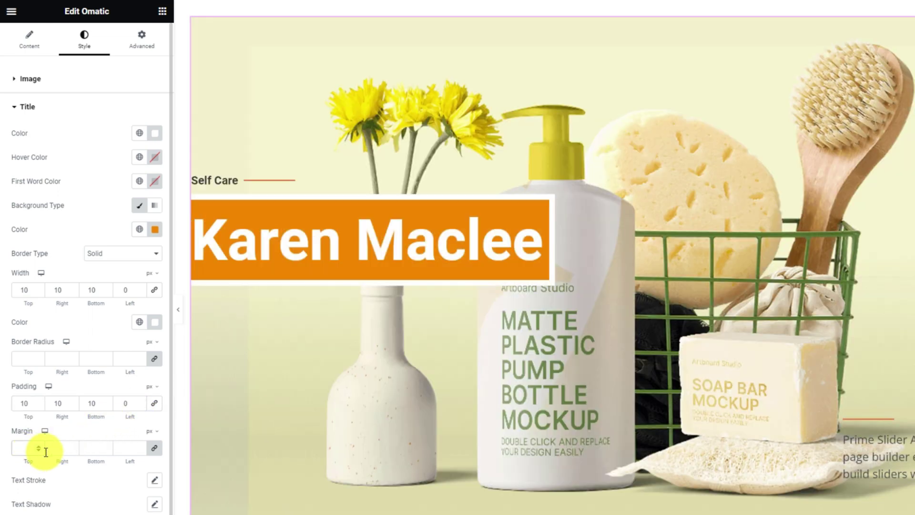
{"action": "type", "text": "0"}
{"action": "scroll", "coordinate": [93, 441], "scroll_direction": "down", "scroll_amount": 1}
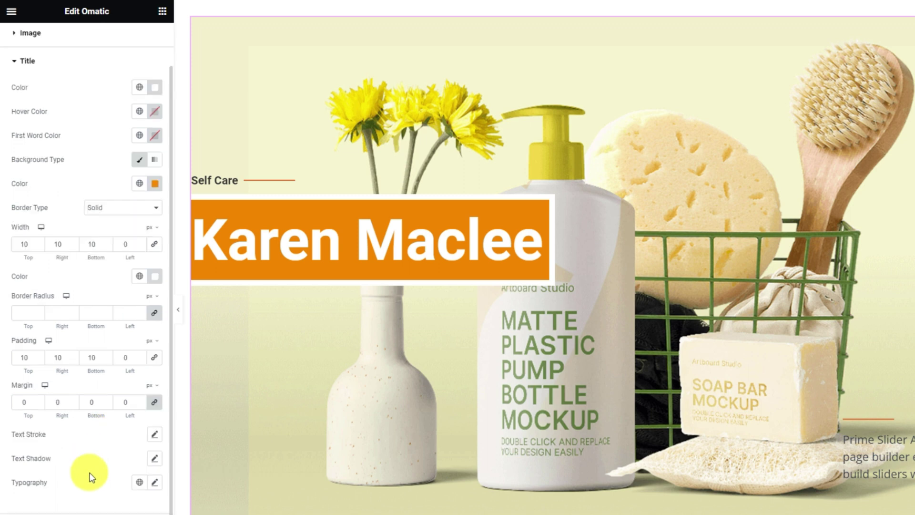
Set the title typography to Poppins, 120 px, weight 700 (Bold)
{"action": "left_click", "coordinate": [155, 482]}
{"action": "scroll", "coordinate": [116, 459], "scroll_direction": "down", "scroll_amount": 4}
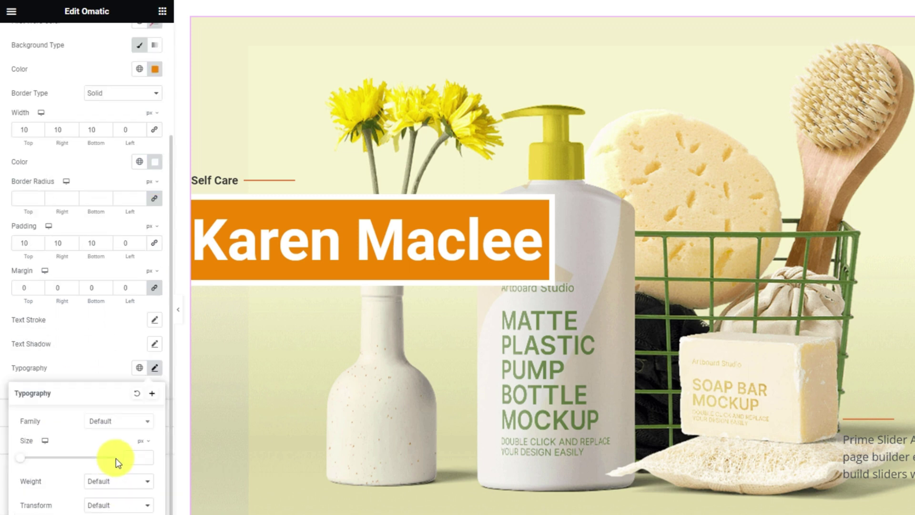
{"action": "left_click", "coordinate": [110, 340]}
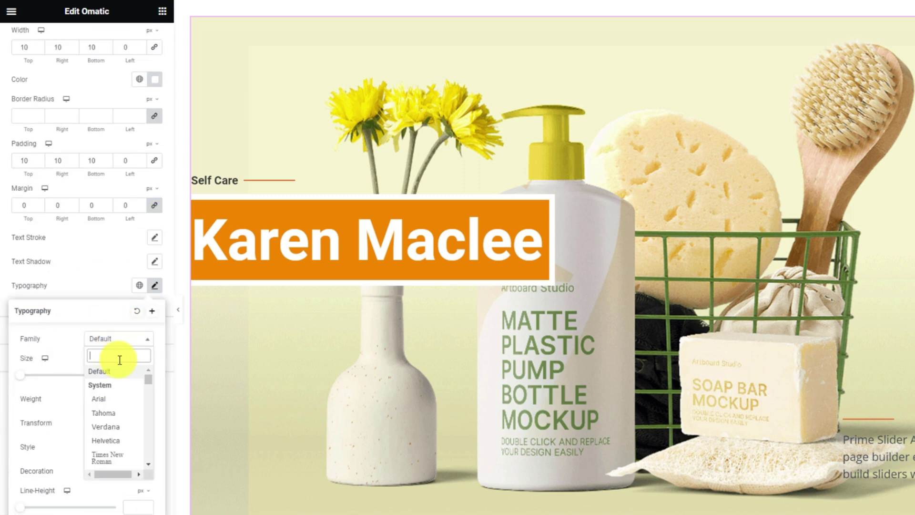
{"action": "type", "text": "popp"}
{"action": "left_click", "coordinate": [105, 385]}
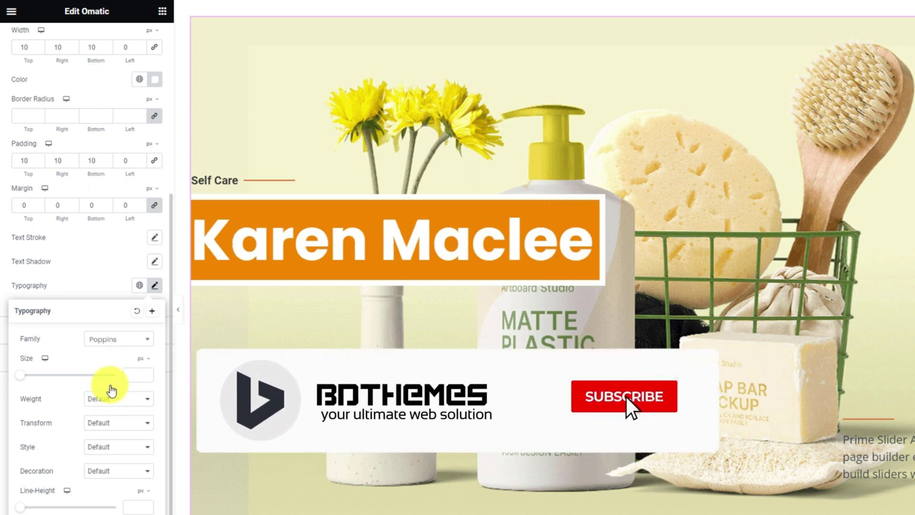
{"action": "left_click_drag", "start_coordinate": [22, 375], "coordinate": [77, 381]}
{"action": "left_click", "coordinate": [111, 399]}
{"action": "left_click", "coordinate": [111, 463]}
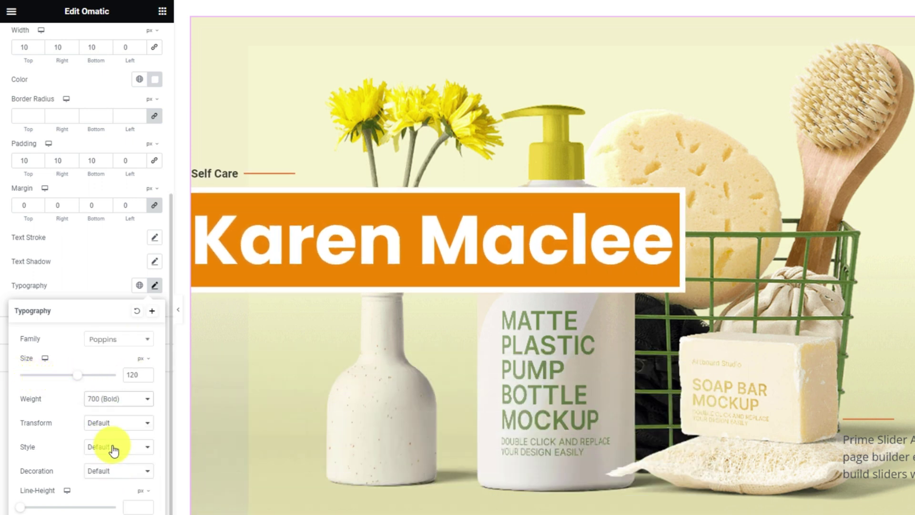
{"action": "left_click", "coordinate": [96, 266]}
{"action": "left_click", "coordinate": [82, 326]}
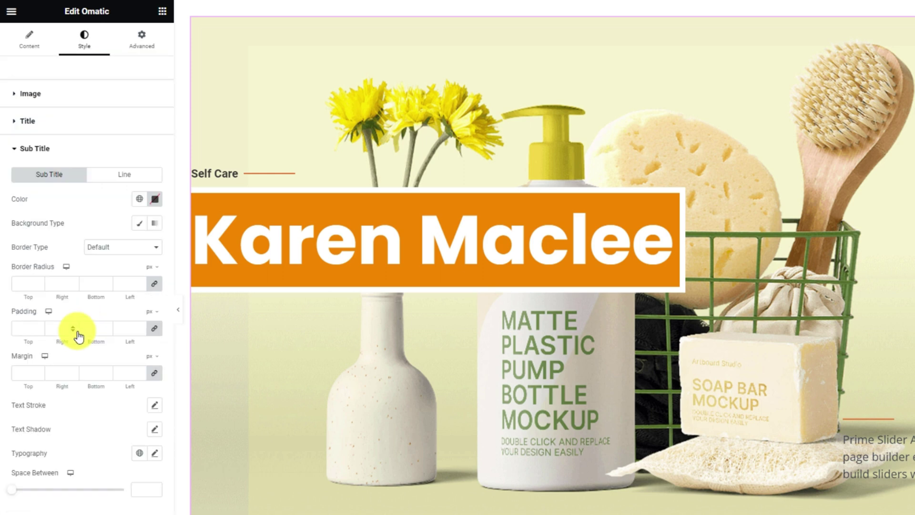
Make the subtitle text white on a classic #FB8500 orange background
{"action": "left_click", "coordinate": [154, 198]}
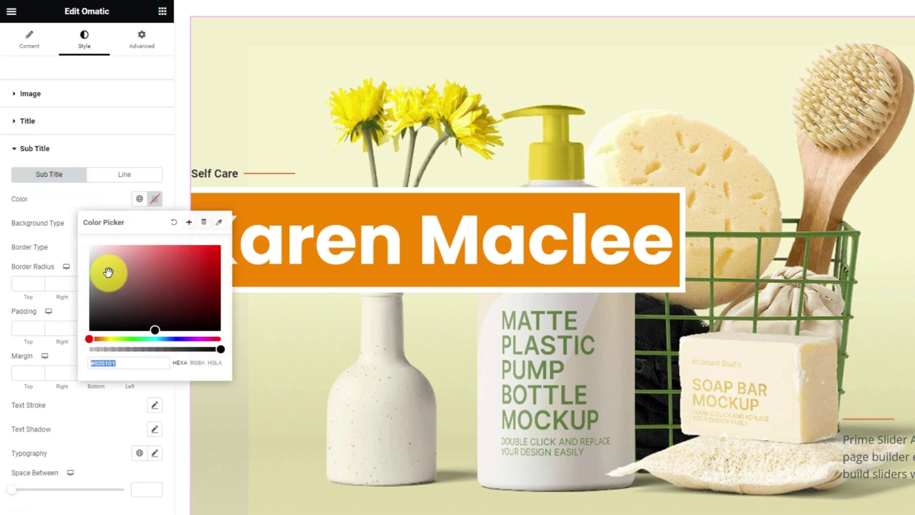
{"action": "left_click", "coordinate": [71, 198]}
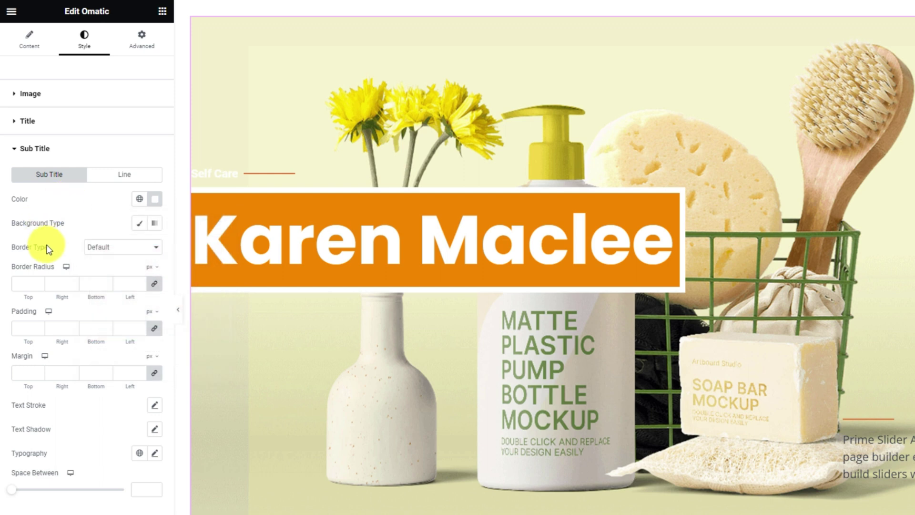
{"action": "left_click", "coordinate": [140, 223]}
{"action": "left_click", "coordinate": [154, 247]}
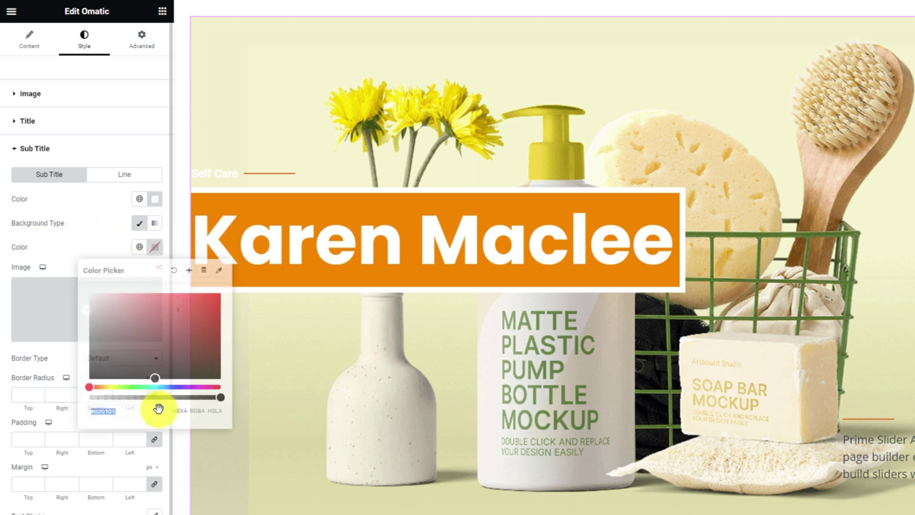
{"action": "left_click", "coordinate": [157, 409]}
{"action": "type", "text": "#FB8500"}
{"action": "left_click", "coordinate": [99, 242]}
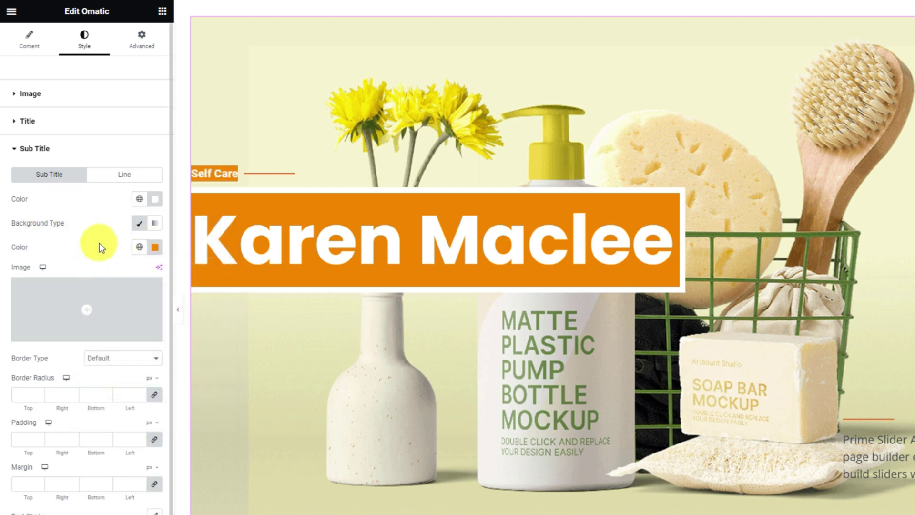
Give the subtitle a solid white 5/5/5/0 border
{"action": "left_click", "coordinate": [110, 360]}
{"action": "left_click", "coordinate": [104, 387]}
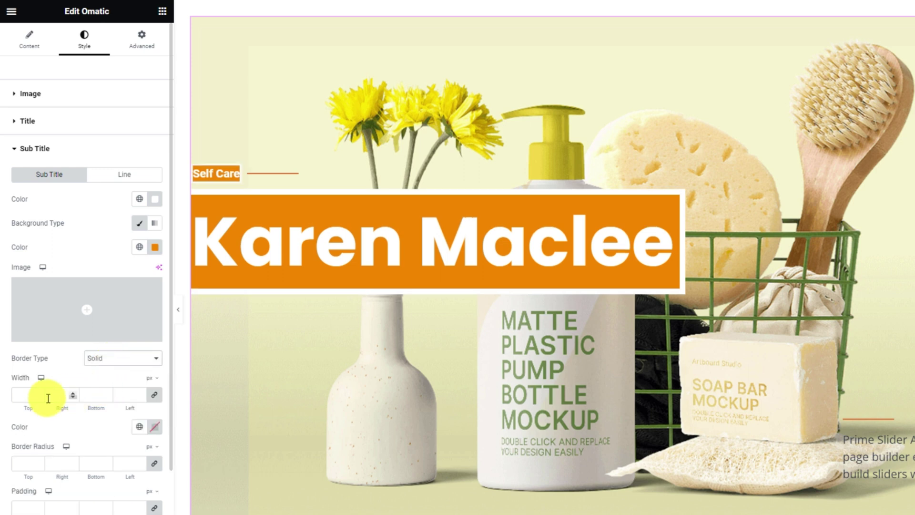
{"action": "scroll", "coordinate": [42, 357], "scroll_direction": "down", "scroll_amount": 1}
{"action": "scroll", "coordinate": [42, 357], "scroll_direction": "down", "scroll_amount": 1}
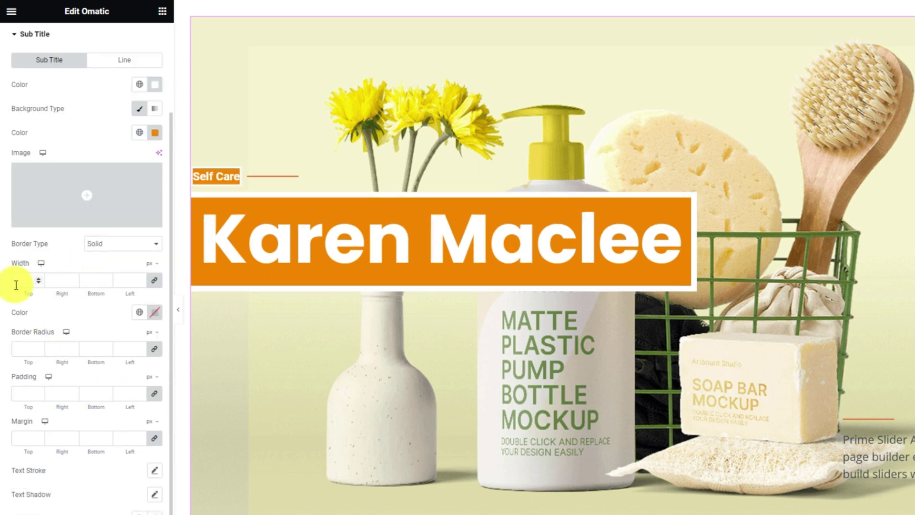
{"action": "type", "text": "5"}
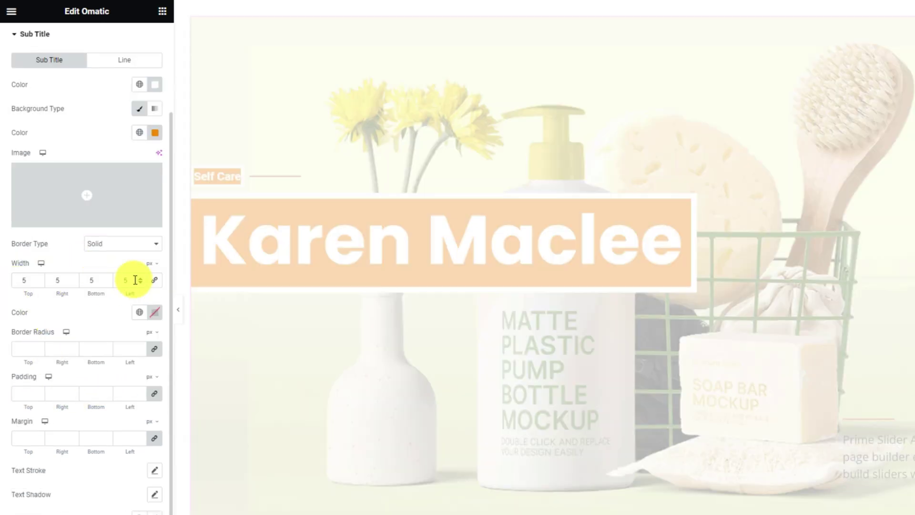
{"action": "type", "text": "0"}
{"action": "left_click", "coordinate": [154, 312]}
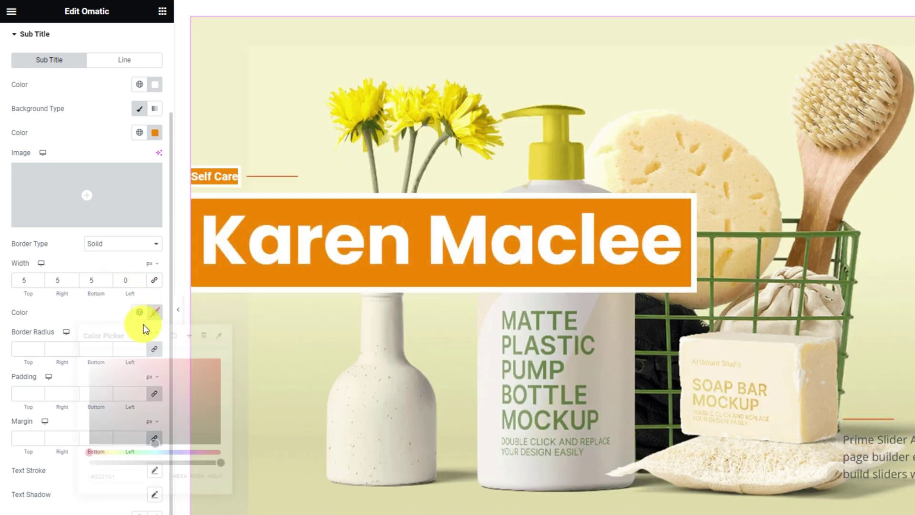
{"action": "left_click", "coordinate": [75, 353]}
Set the subtitle padding to 0/10/0/10
{"action": "left_click", "coordinate": [24, 392]}
{"action": "type", "text": "10"}
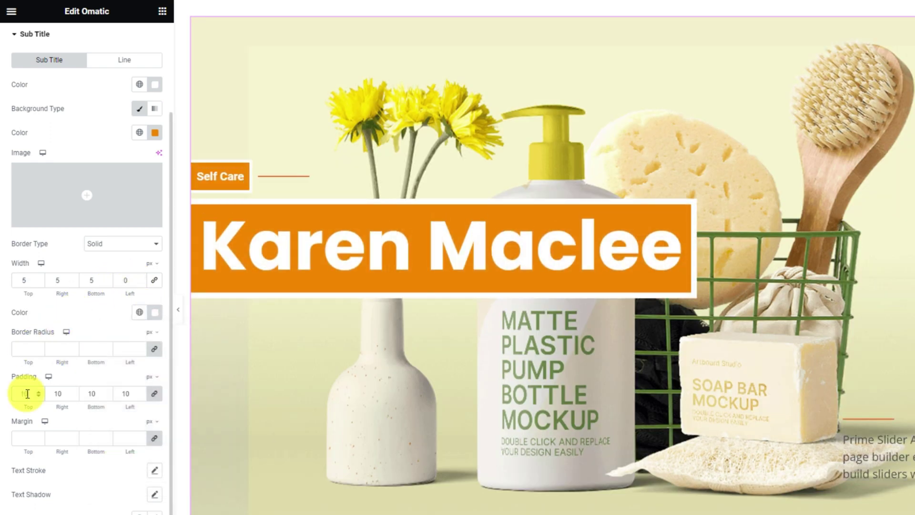
{"action": "left_click", "coordinate": [153, 397]}
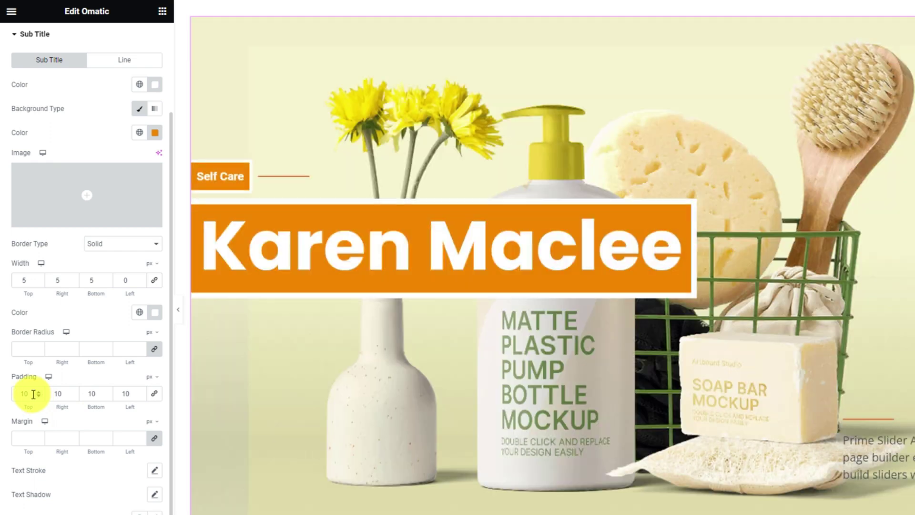
{"action": "double_click", "coordinate": [23, 392]}
{"action": "type", "text": "0"}
{"action": "double_click", "coordinate": [82, 394]}
{"action": "type", "text": "0"}
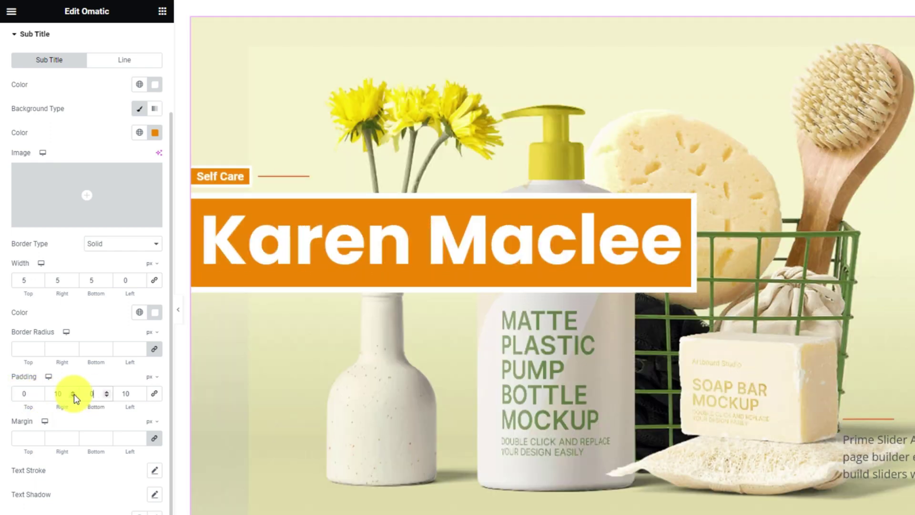
{"action": "scroll", "coordinate": [102, 490], "scroll_direction": "down", "scroll_amount": 1}
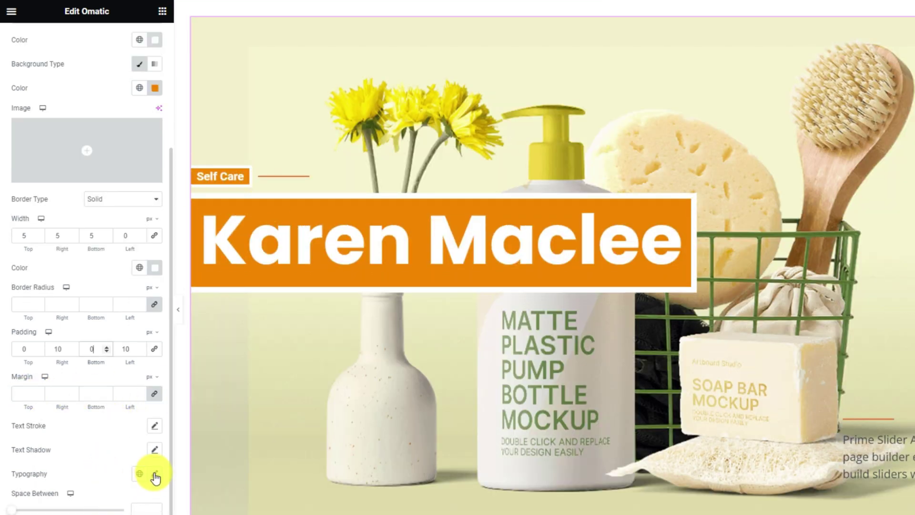
Set the subtitle typography to Poppins 20 px, weight 500 (Medium)
{"action": "left_click", "coordinate": [154, 474]}
{"action": "scroll", "coordinate": [125, 481], "scroll_direction": "down", "scroll_amount": 1}
{"action": "scroll", "coordinate": [125, 480], "scroll_direction": "down", "scroll_amount": 3}
{"action": "left_click", "coordinate": [116, 340]}
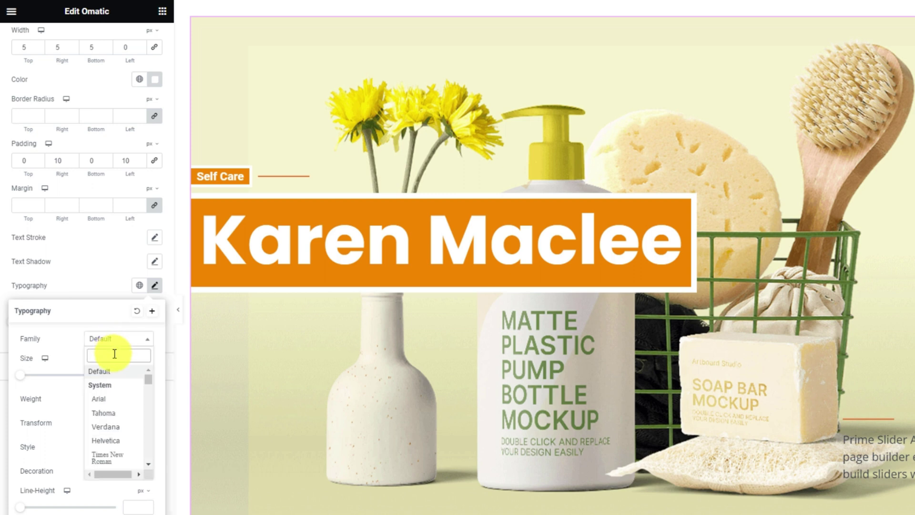
{"action": "type", "text": "poppins"}
{"action": "left_click", "coordinate": [126, 384]}
{"action": "left_click", "coordinate": [135, 374]}
{"action": "type", "text": "20"}
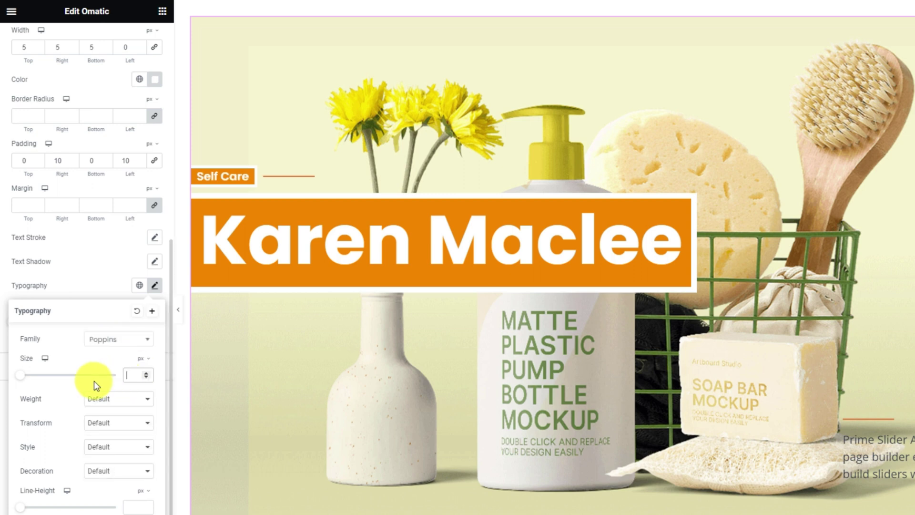
{"action": "left_click", "coordinate": [96, 399]}
{"action": "left_click", "coordinate": [96, 445]}
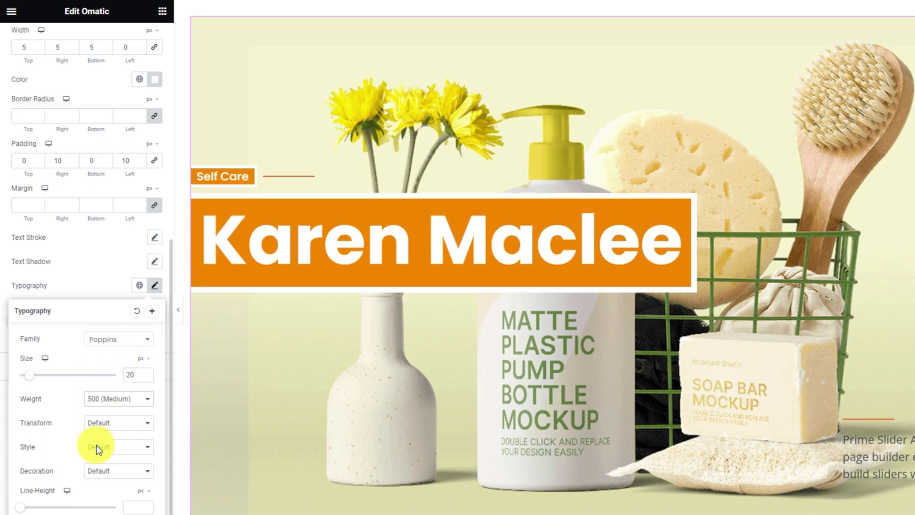
{"action": "left_click", "coordinate": [110, 287]}
{"action": "scroll", "coordinate": [109, 287], "scroll_direction": "up", "scroll_amount": 10}
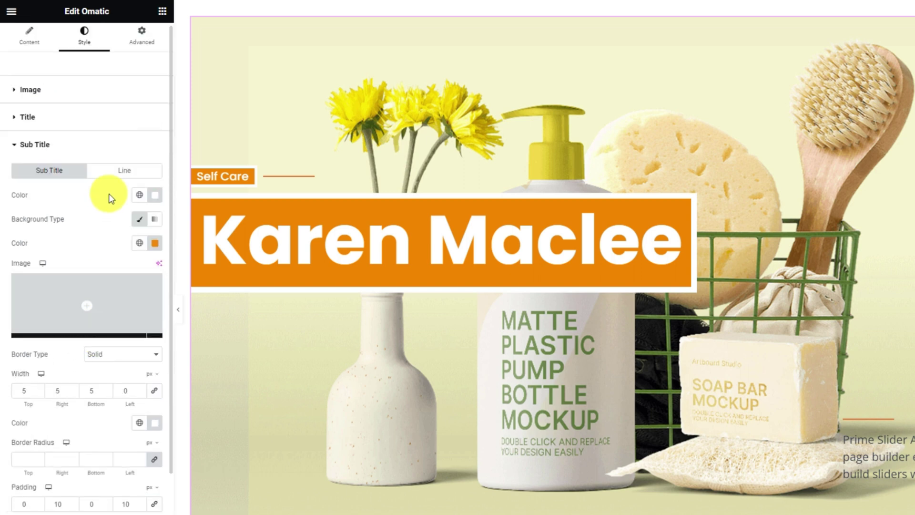
Set the subtitle's decorative line to width 48 and height 2
{"action": "left_click", "coordinate": [122, 176]}
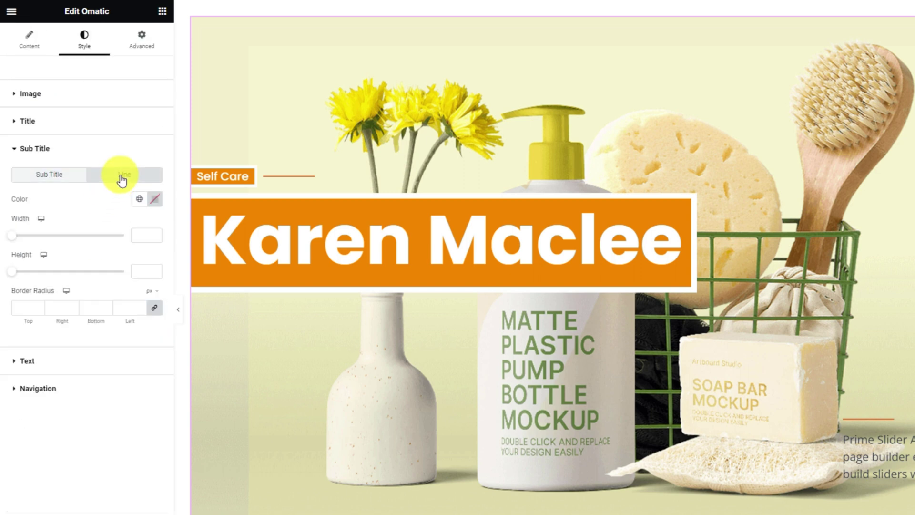
{"action": "left_click", "coordinate": [156, 200]}
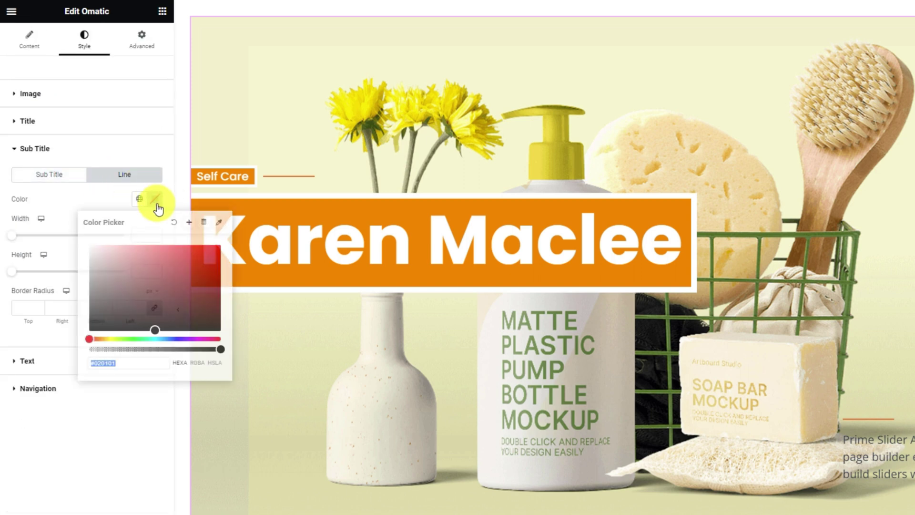
{"action": "left_click", "coordinate": [91, 205]}
{"action": "left_click_drag", "start_coordinate": [12, 235], "coordinate": [150, 233]}
{"action": "left_click_drag", "start_coordinate": [11, 272], "coordinate": [34, 276]}
Give the description text colour #020101 over a transparent classic background
{"action": "left_click", "coordinate": [53, 361]}
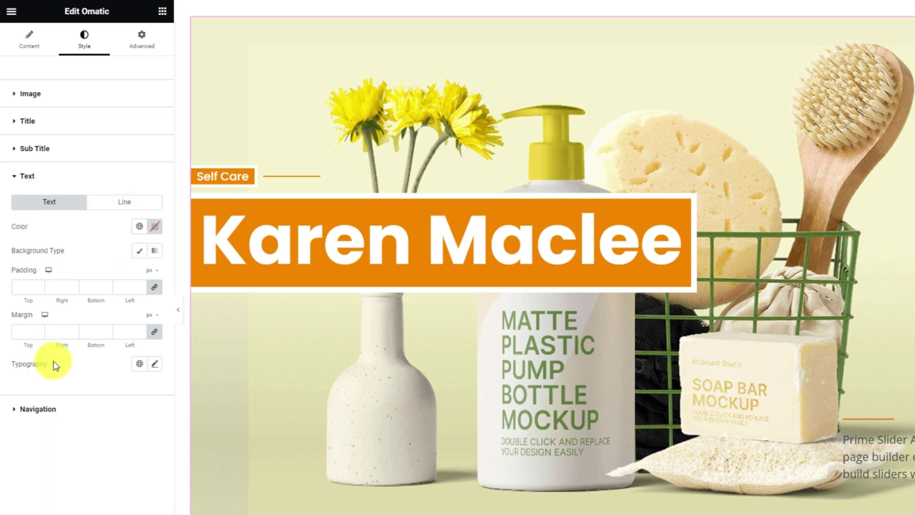
{"action": "left_click", "coordinate": [155, 227]}
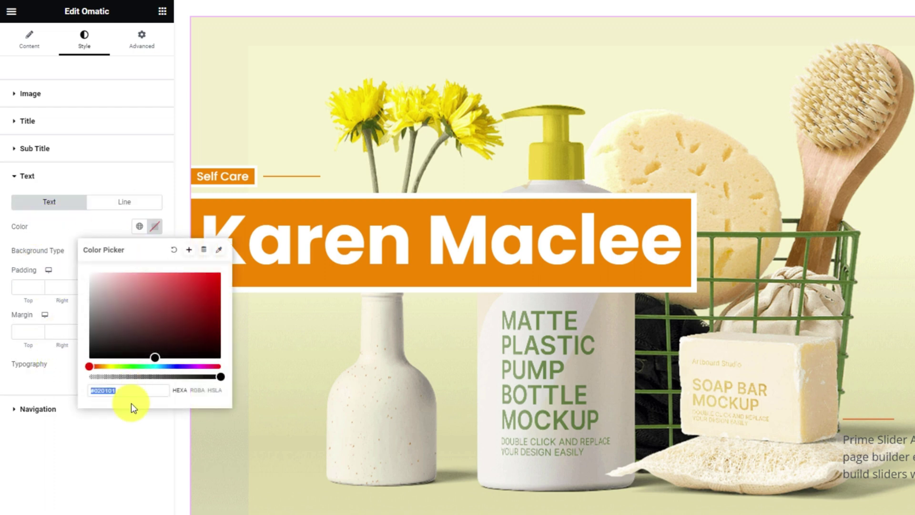
{"action": "left_click", "coordinate": [119, 216]}
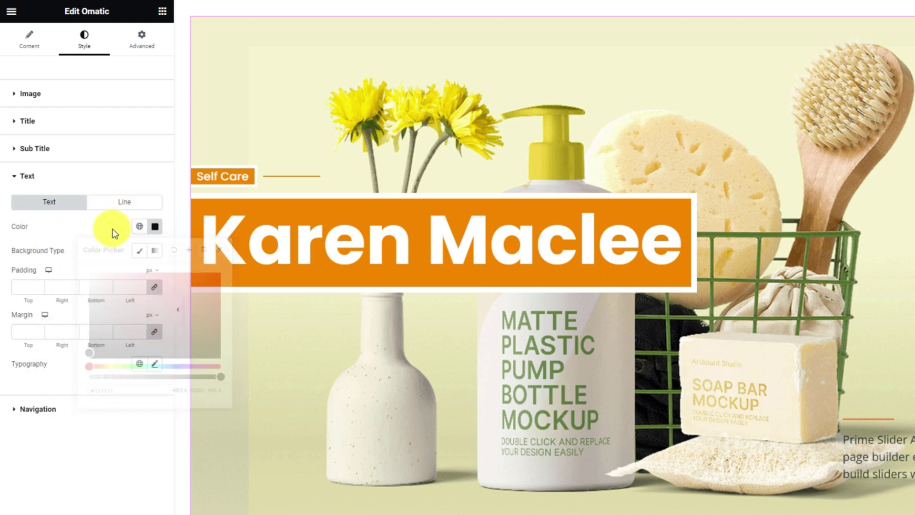
{"action": "left_click", "coordinate": [139, 250]}
{"action": "left_click", "coordinate": [155, 276]}
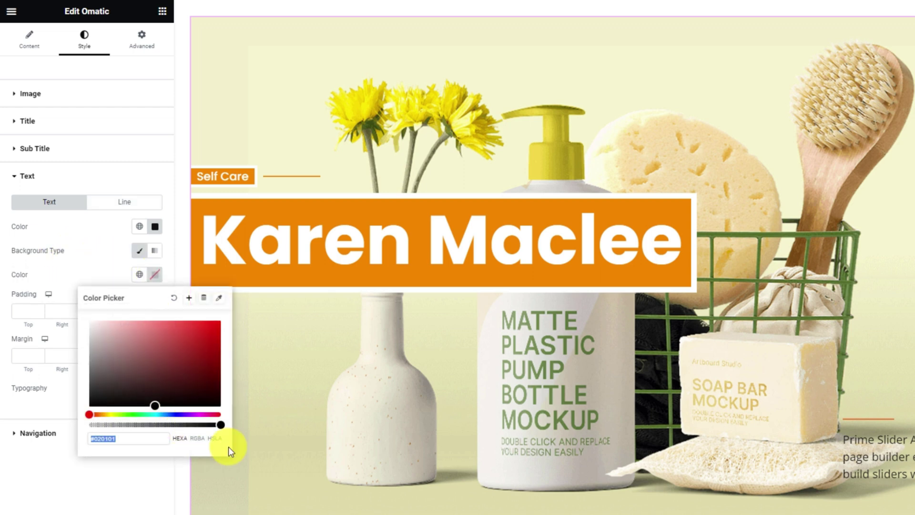
{"action": "left_click_drag", "start_coordinate": [219, 425], "coordinate": [60, 432]}
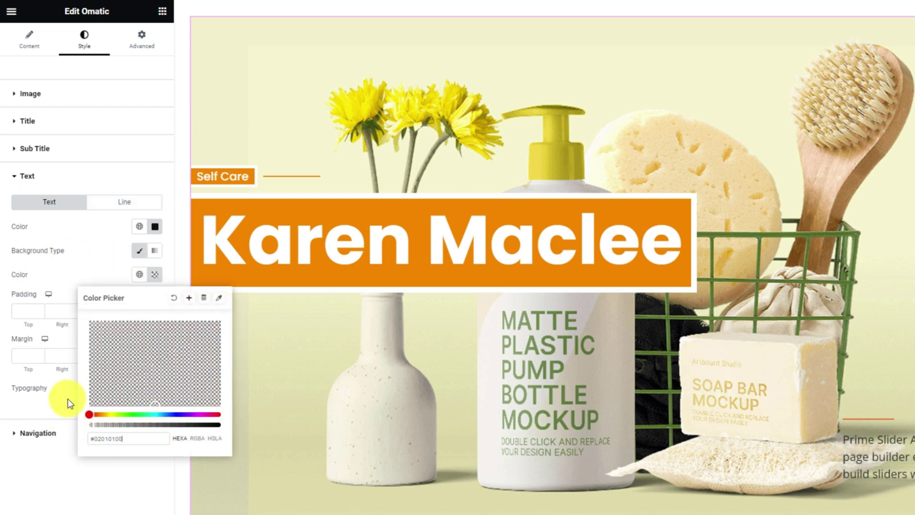
{"action": "left_click", "coordinate": [79, 281]}
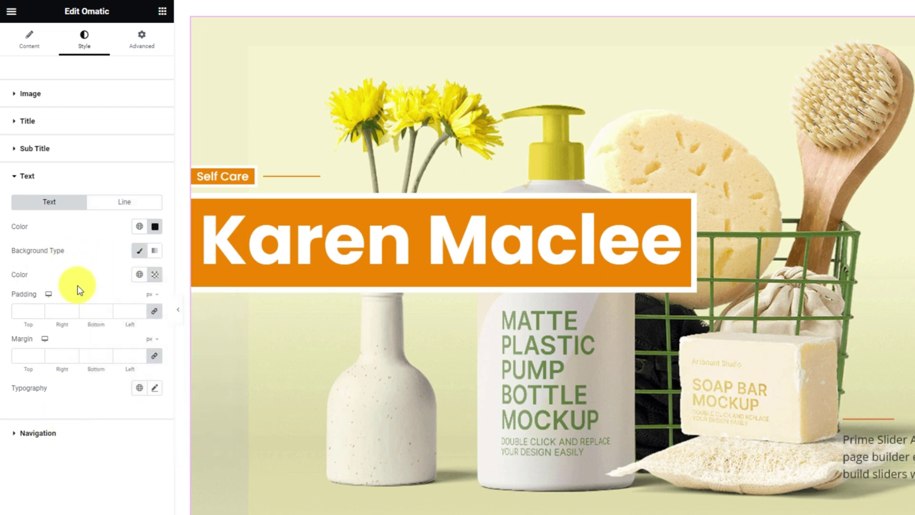
Set the description typography to Open Sans 16 px, weight 400 (Normal)
{"action": "left_click", "coordinate": [155, 387]}
{"action": "left_click", "coordinate": [125, 441]}
{"action": "type", "text": "open"}
{"action": "left_click", "coordinate": [93, 477]}
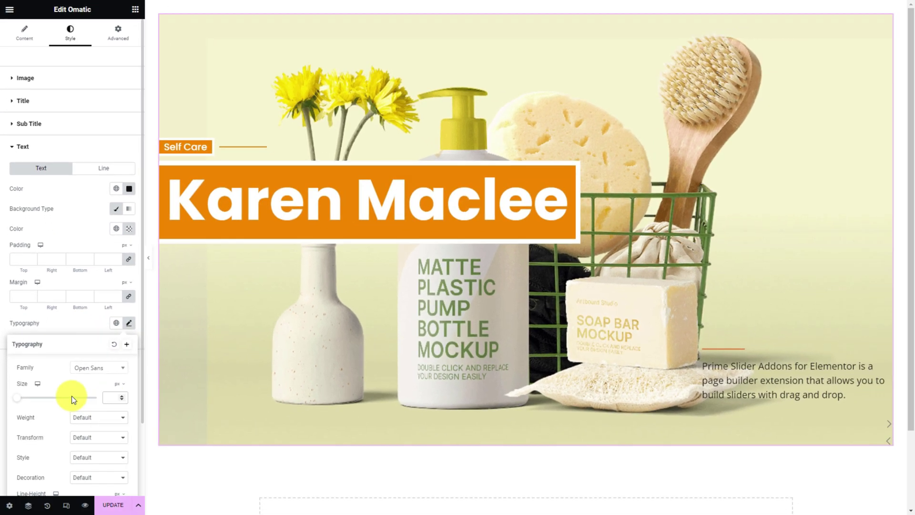
{"action": "left_click", "coordinate": [100, 415]}
{"action": "left_click", "coordinate": [93, 370]}
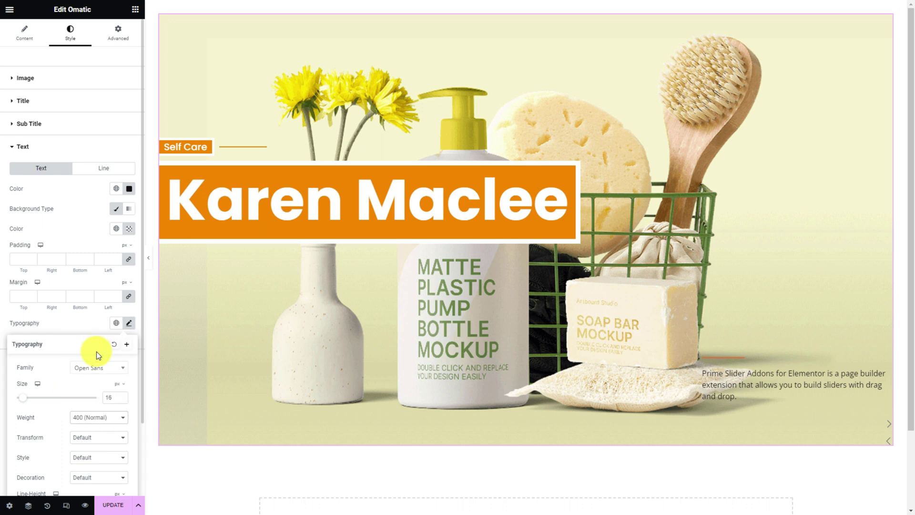
{"action": "left_click", "coordinate": [81, 324]}
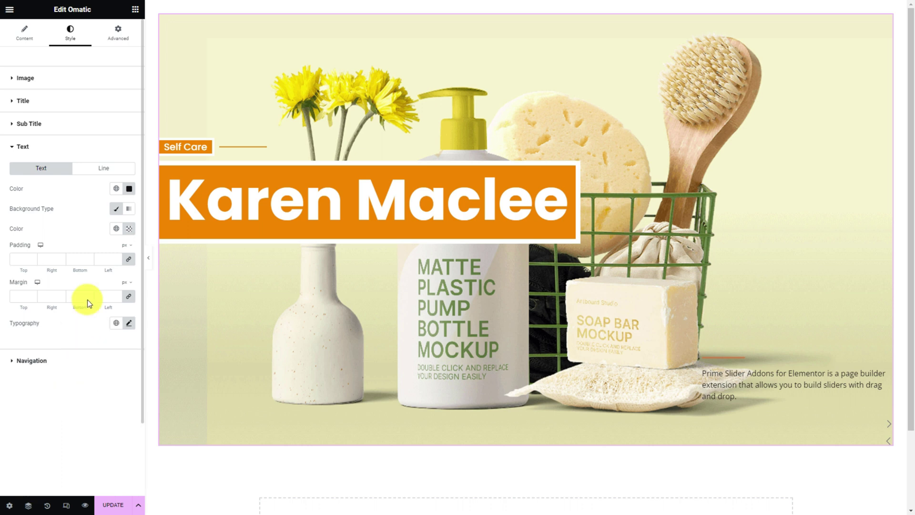
Colour the description's line orange #FB8500
{"action": "left_click", "coordinate": [104, 168]}
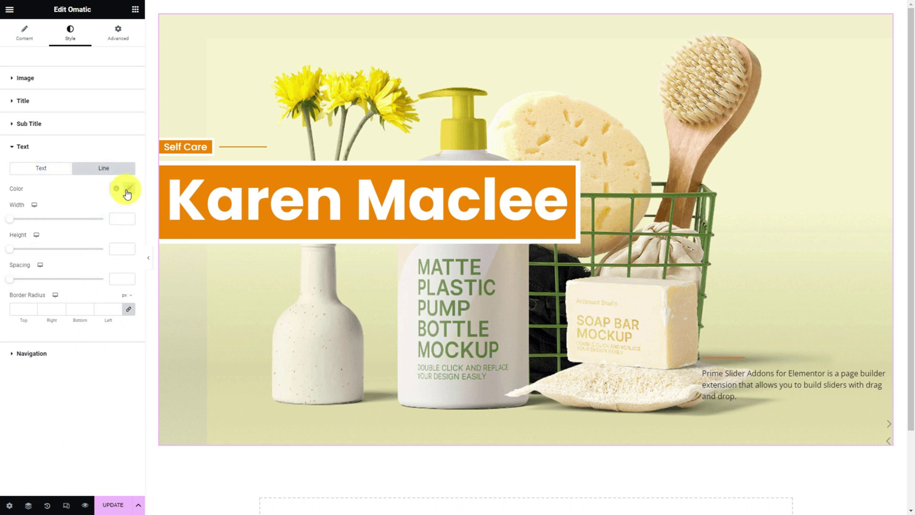
{"action": "left_click", "coordinate": [128, 190]}
{"action": "left_click", "coordinate": [53, 330]}
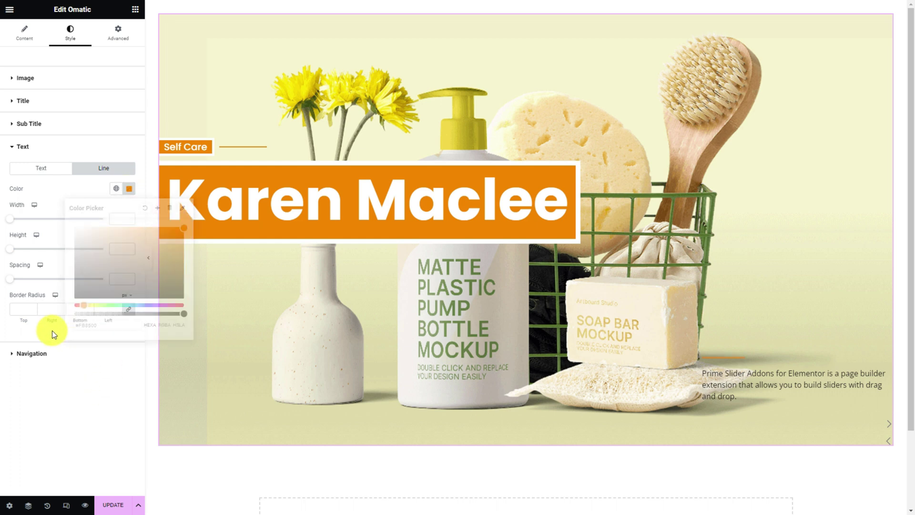
Give the navigation arrows the Style 14 icon, white, on a classic orange background
{"action": "left_click", "coordinate": [46, 353]}
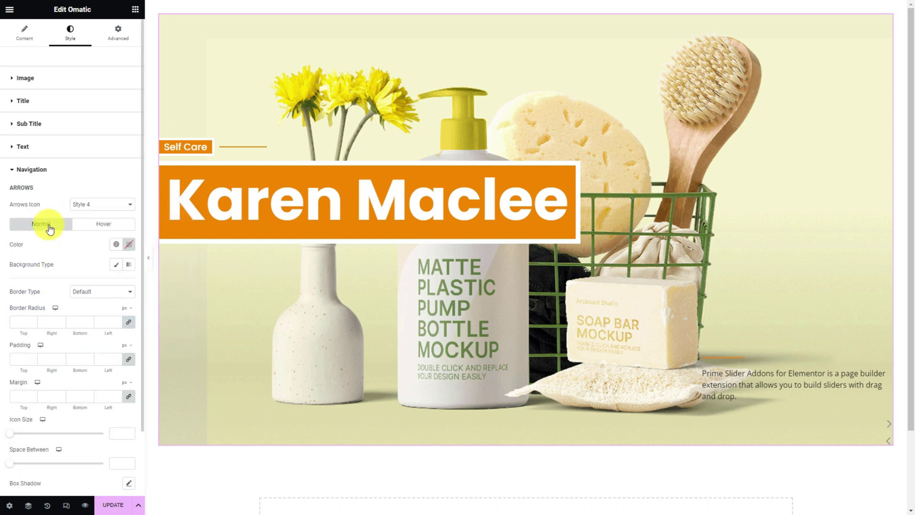
{"action": "left_click", "coordinate": [103, 205]}
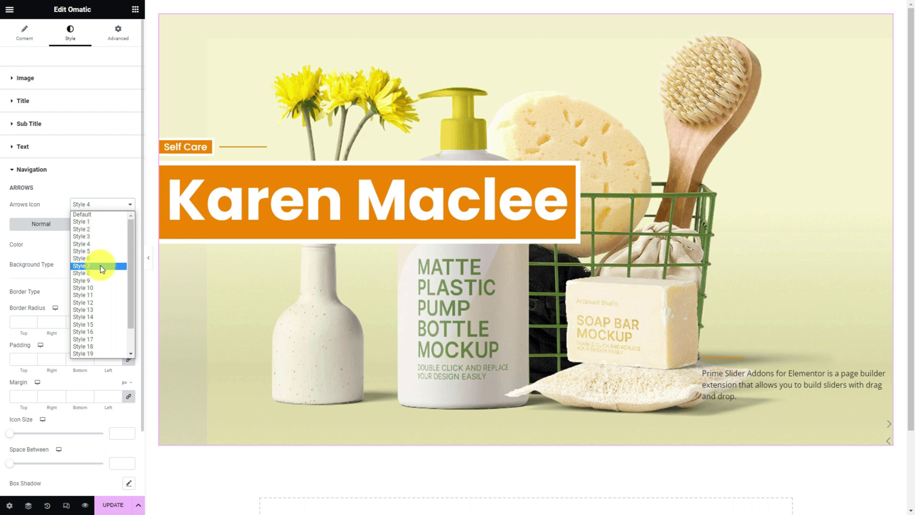
{"action": "scroll", "coordinate": [100, 321], "scroll_direction": "down", "scroll_amount": 2}
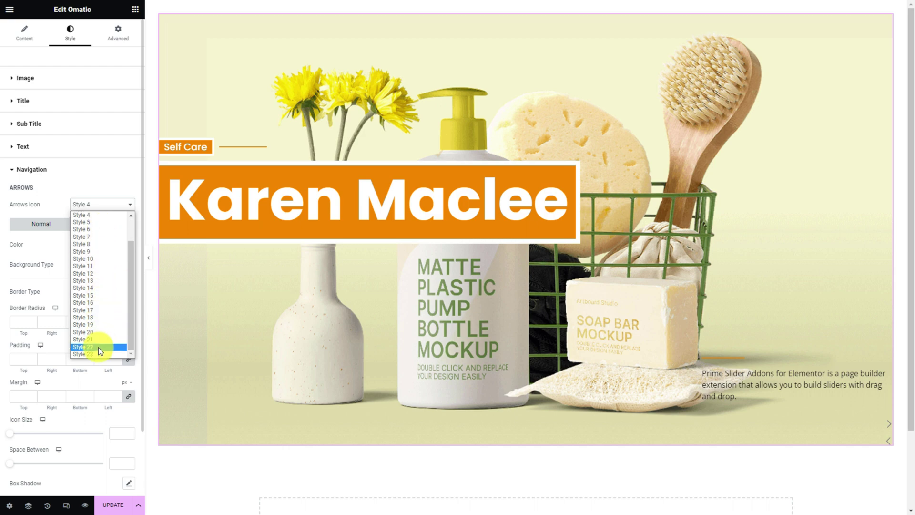
{"action": "left_click", "coordinate": [93, 288]}
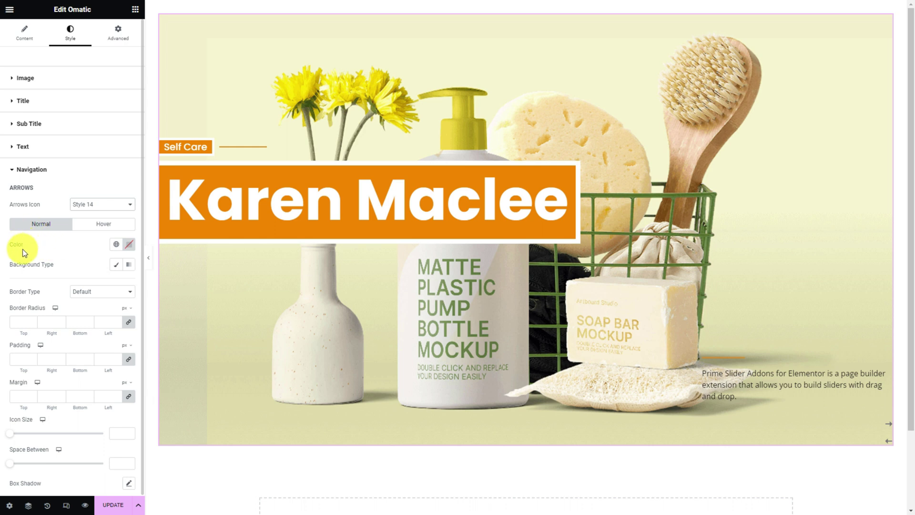
{"action": "left_click", "coordinate": [128, 243]}
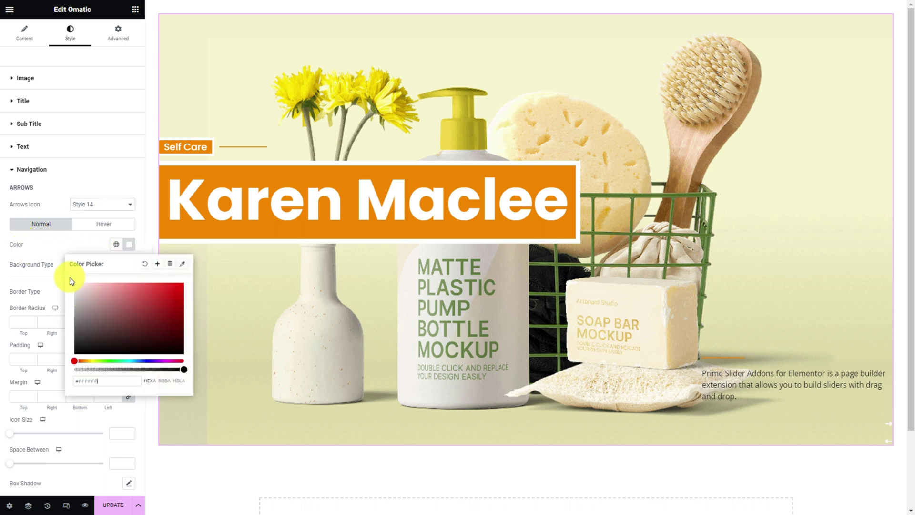
{"action": "left_click", "coordinate": [65, 245]}
{"action": "left_click", "coordinate": [116, 264]}
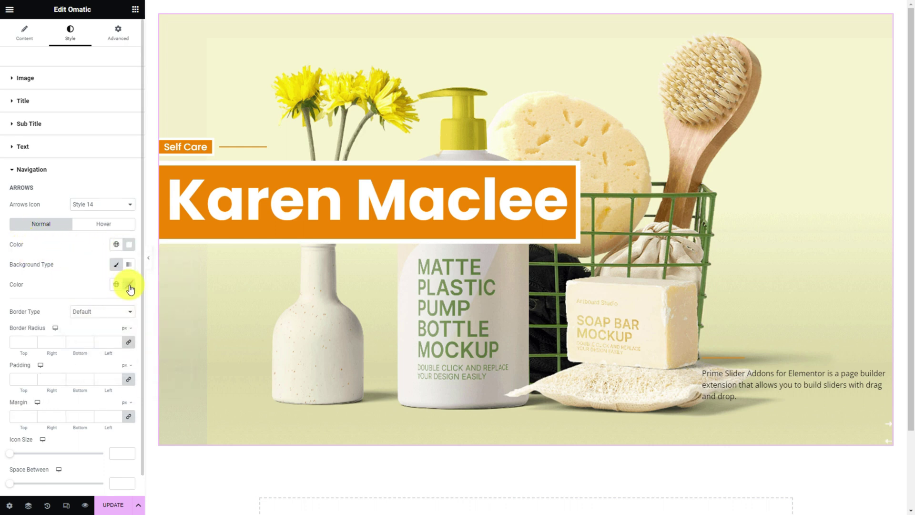
{"action": "left_click", "coordinate": [130, 288]}
{"action": "key", "text": "ctrl+v"}
Give the arrow buttons a 2 px solid border in the light (white) colour
{"action": "left_click", "coordinate": [102, 290]}
{"action": "left_click", "coordinate": [92, 310]}
{"action": "left_click", "coordinate": [87, 335]}
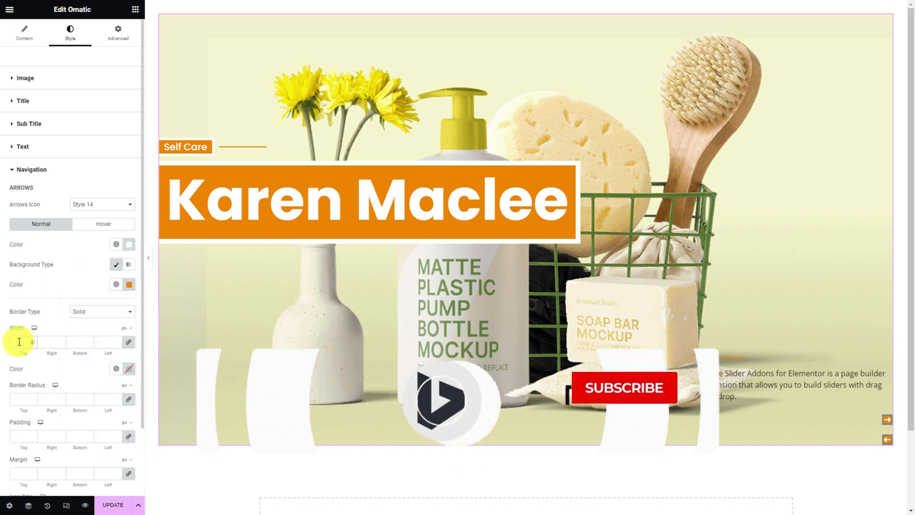
{"action": "type", "text": "2"}
{"action": "left_click", "coordinate": [127, 371]}
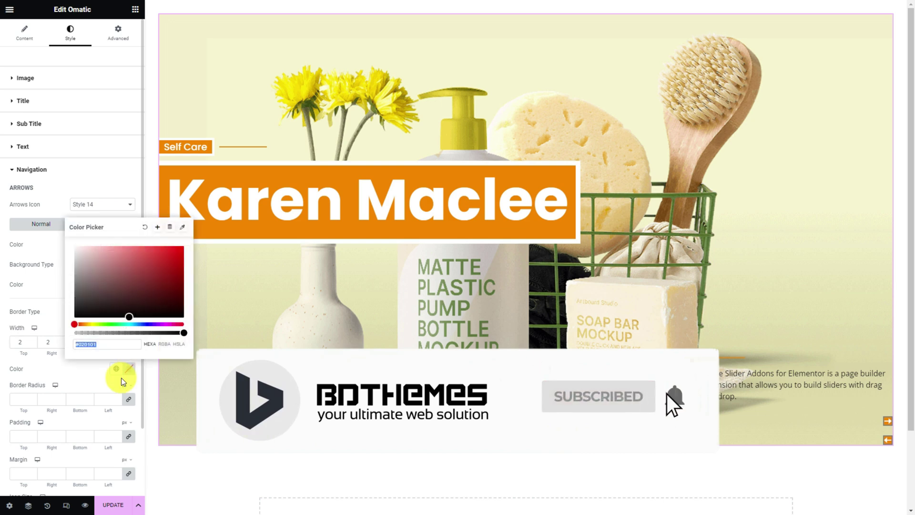
{"action": "key", "text": "ctrl+v"}
{"action": "left_click", "coordinate": [45, 246]}
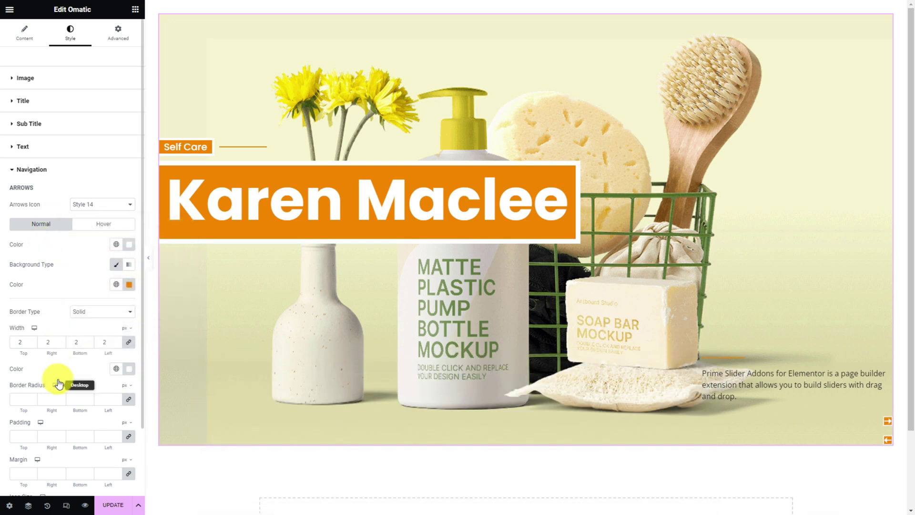
Set arrow padding to 10 and icon size to 15, then begin the hover colour styling
{"action": "left_click", "coordinate": [20, 436]}
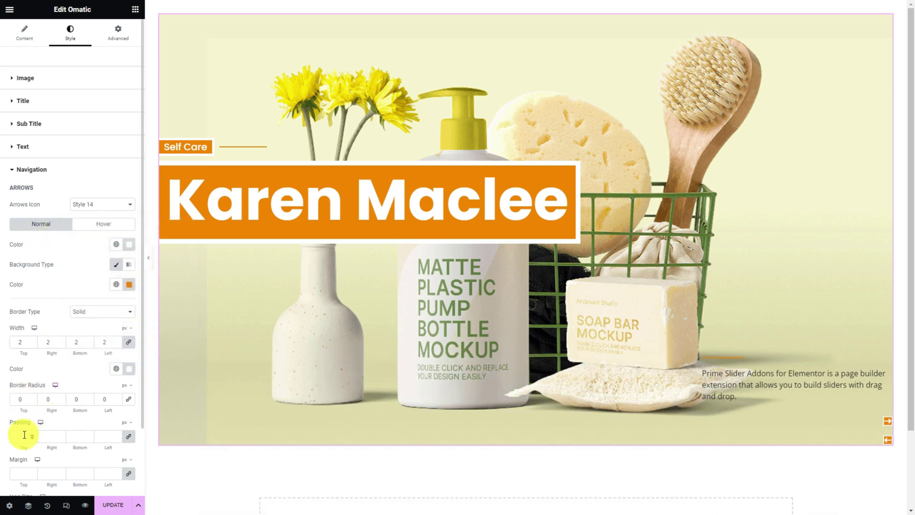
{"action": "type", "text": "10"}
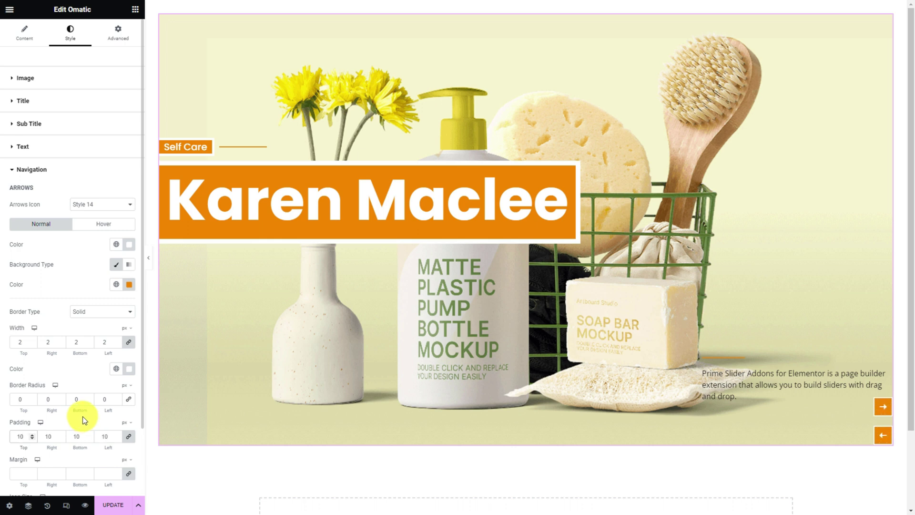
{"action": "scroll", "coordinate": [82, 416], "scroll_direction": "down", "scroll_amount": 2}
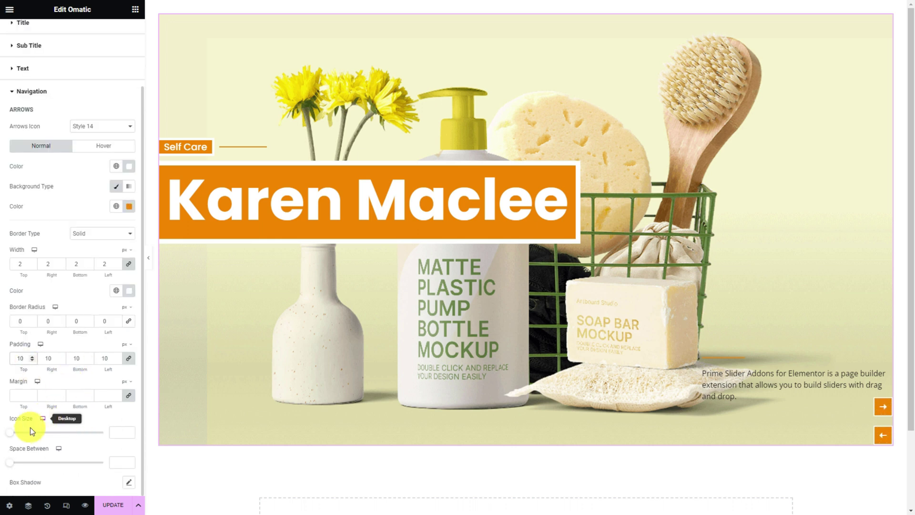
{"action": "left_click_drag", "start_coordinate": [11, 436], "coordinate": [17, 465]}
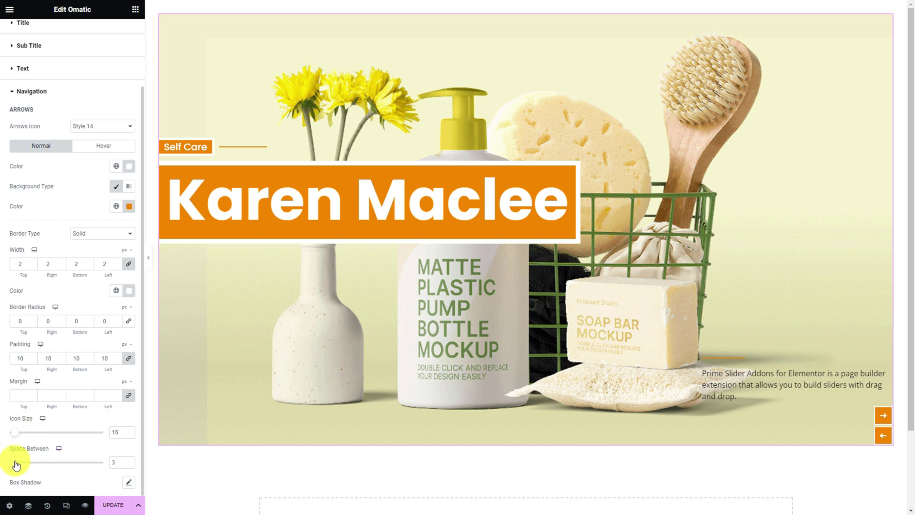
{"action": "left_click", "coordinate": [113, 149]}
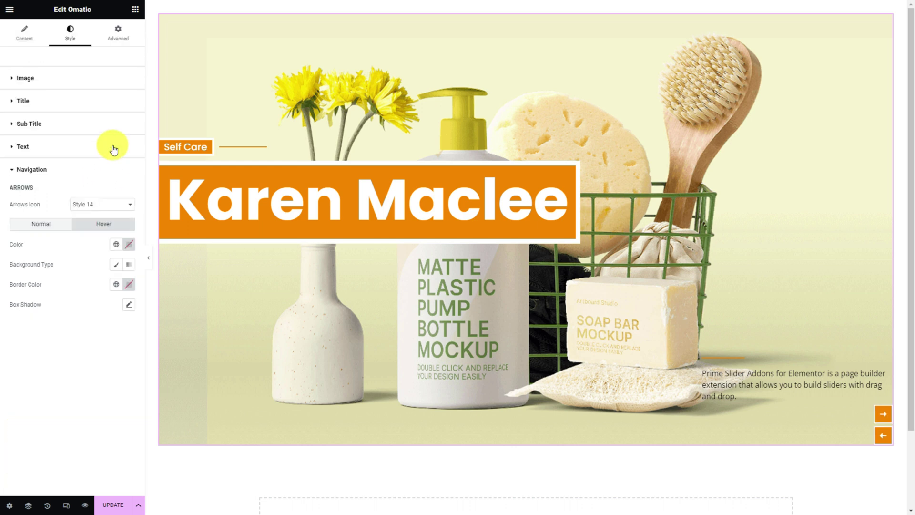
{"action": "left_click", "coordinate": [128, 244]}
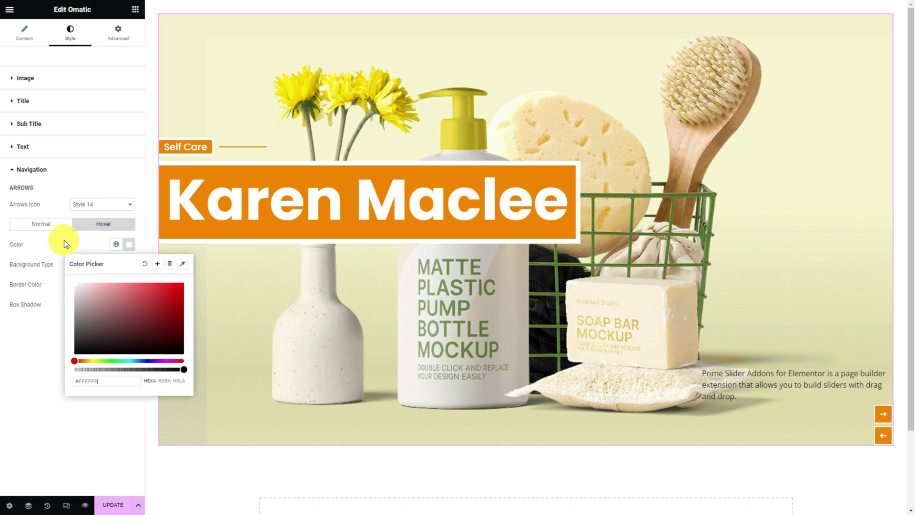